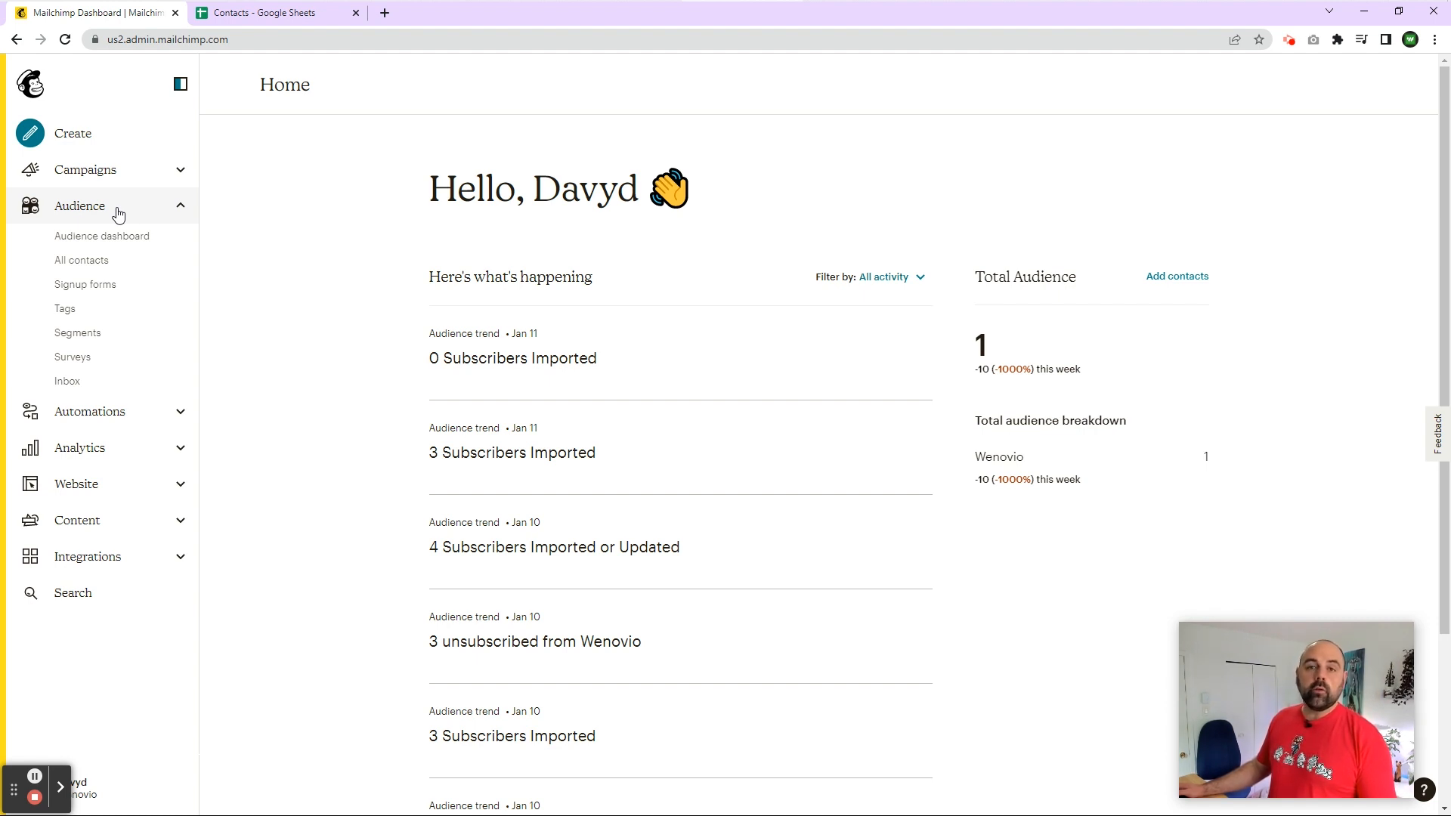
Step: Open the form for adding a single subscriber to the Wenovio audience from its full contact list
click(70, 261)
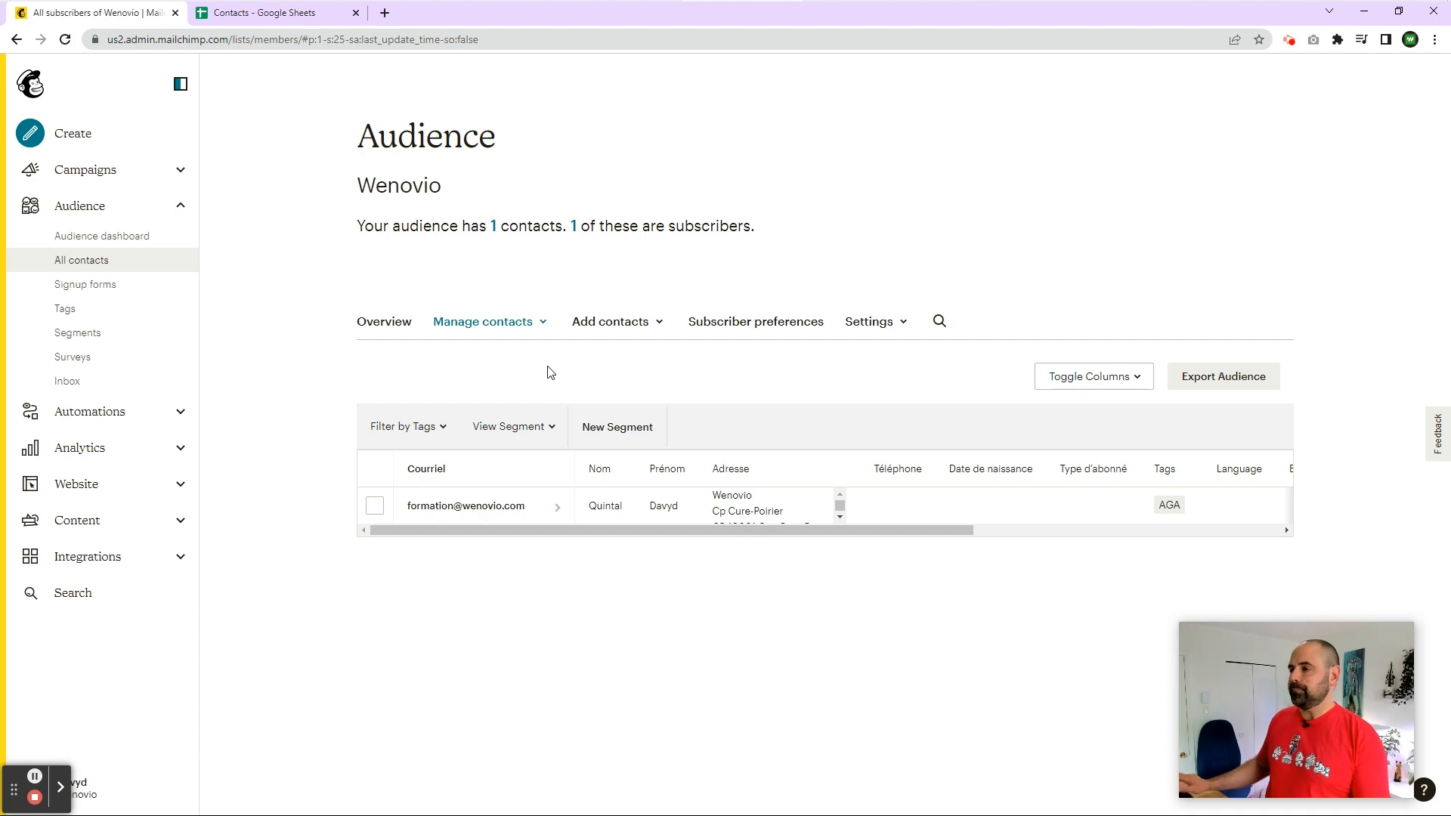
click(644, 325)
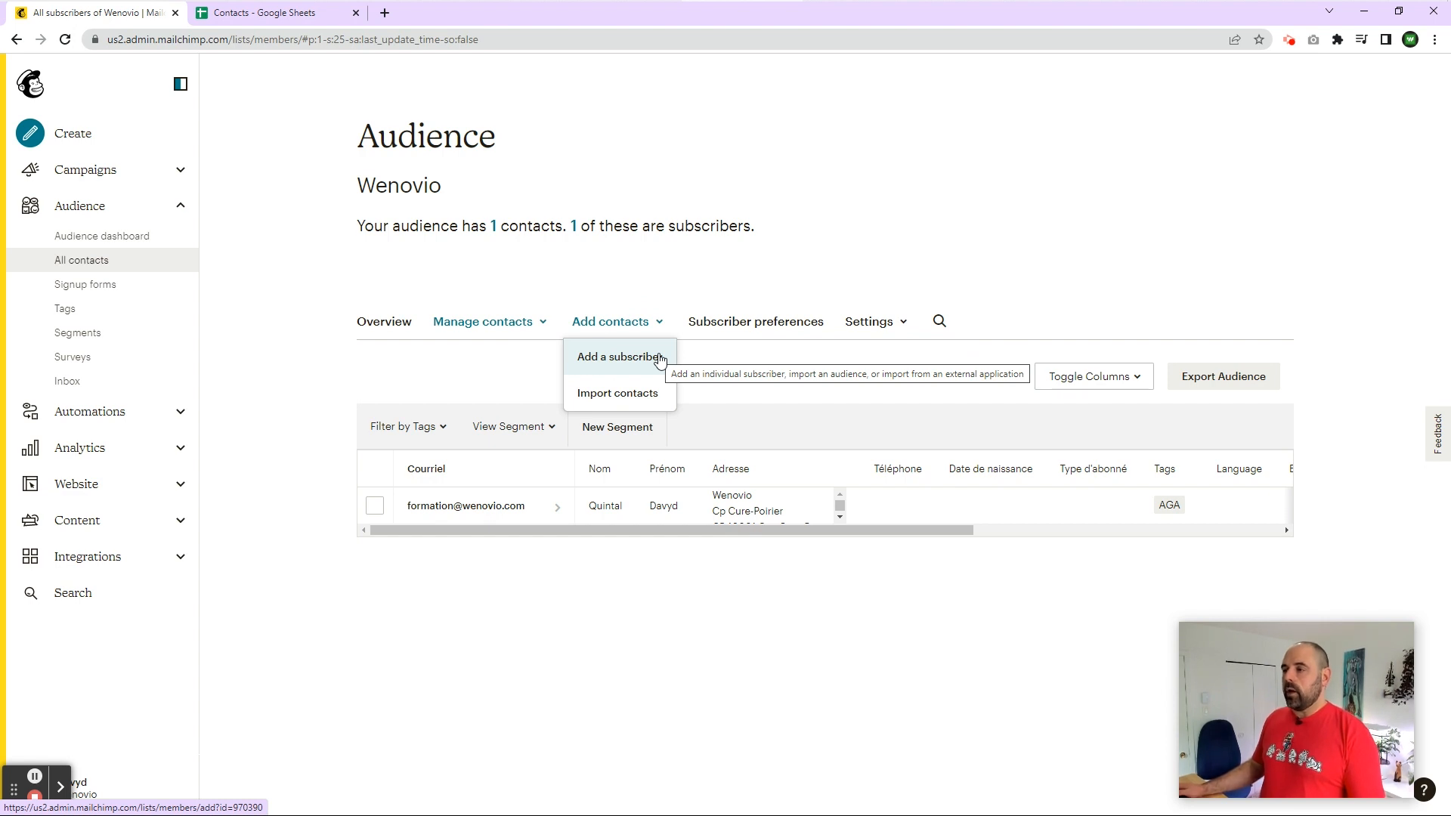
click(660, 360)
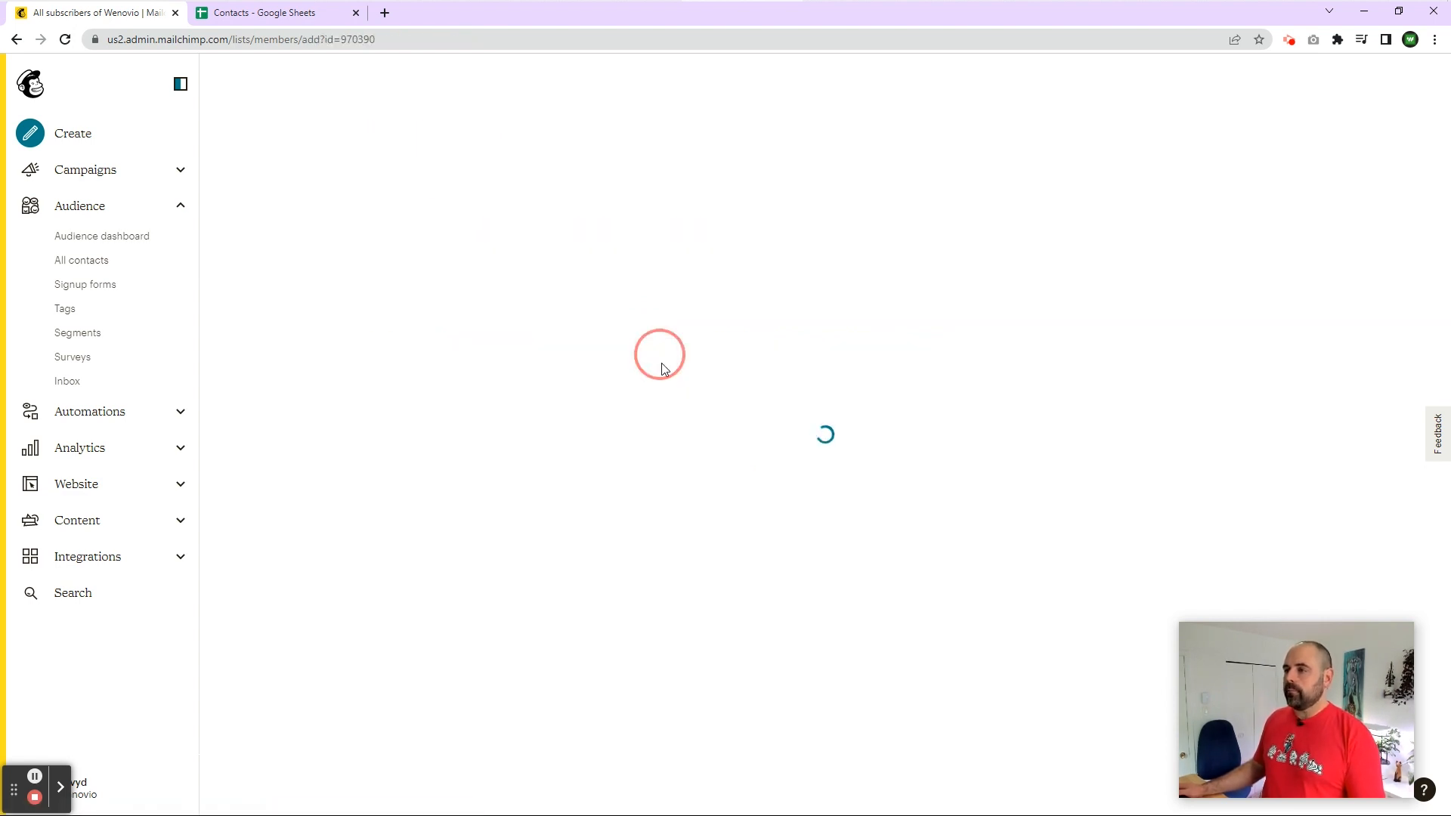
click(837, 401)
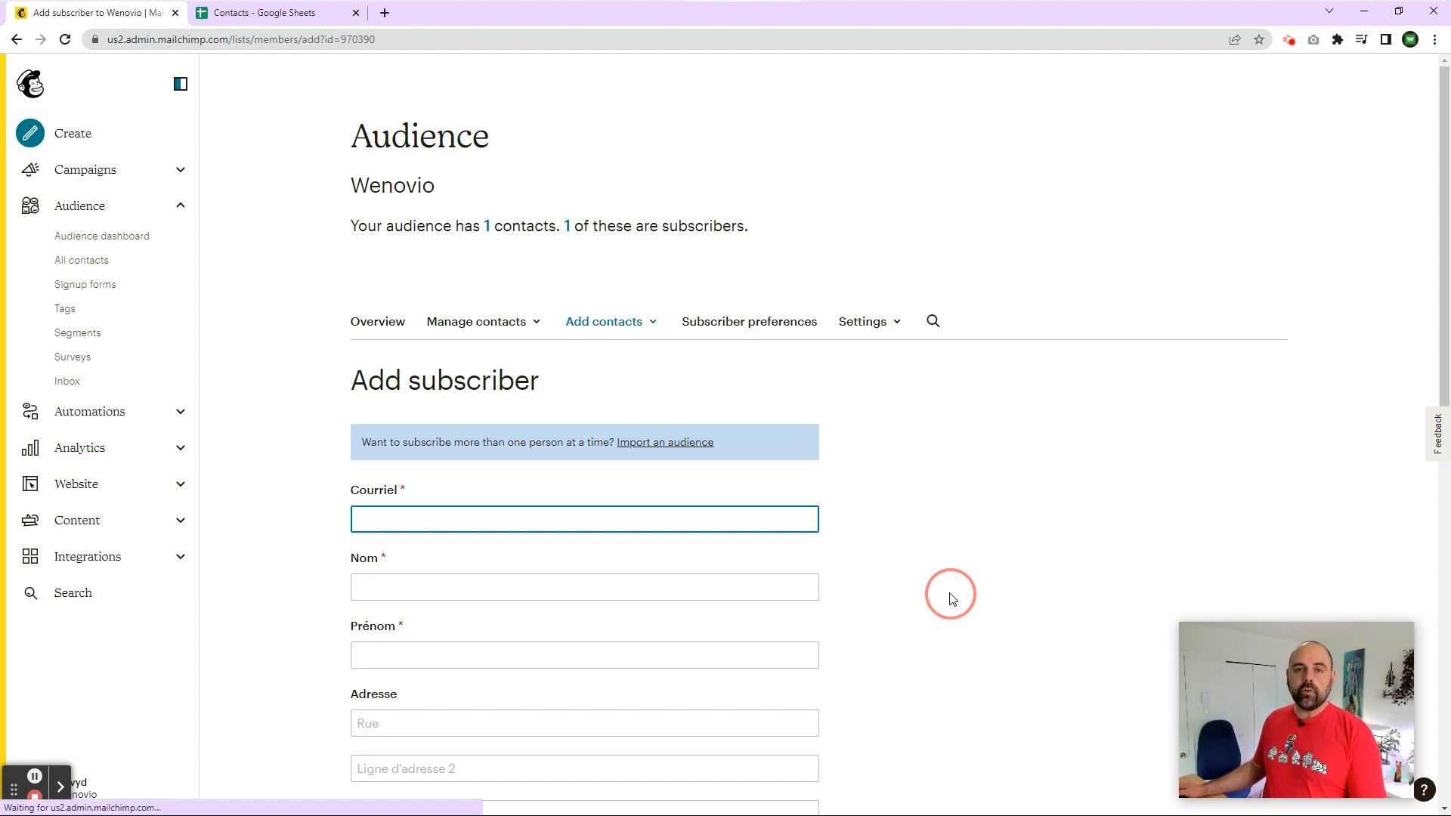
scroll(951, 597, down, 3)
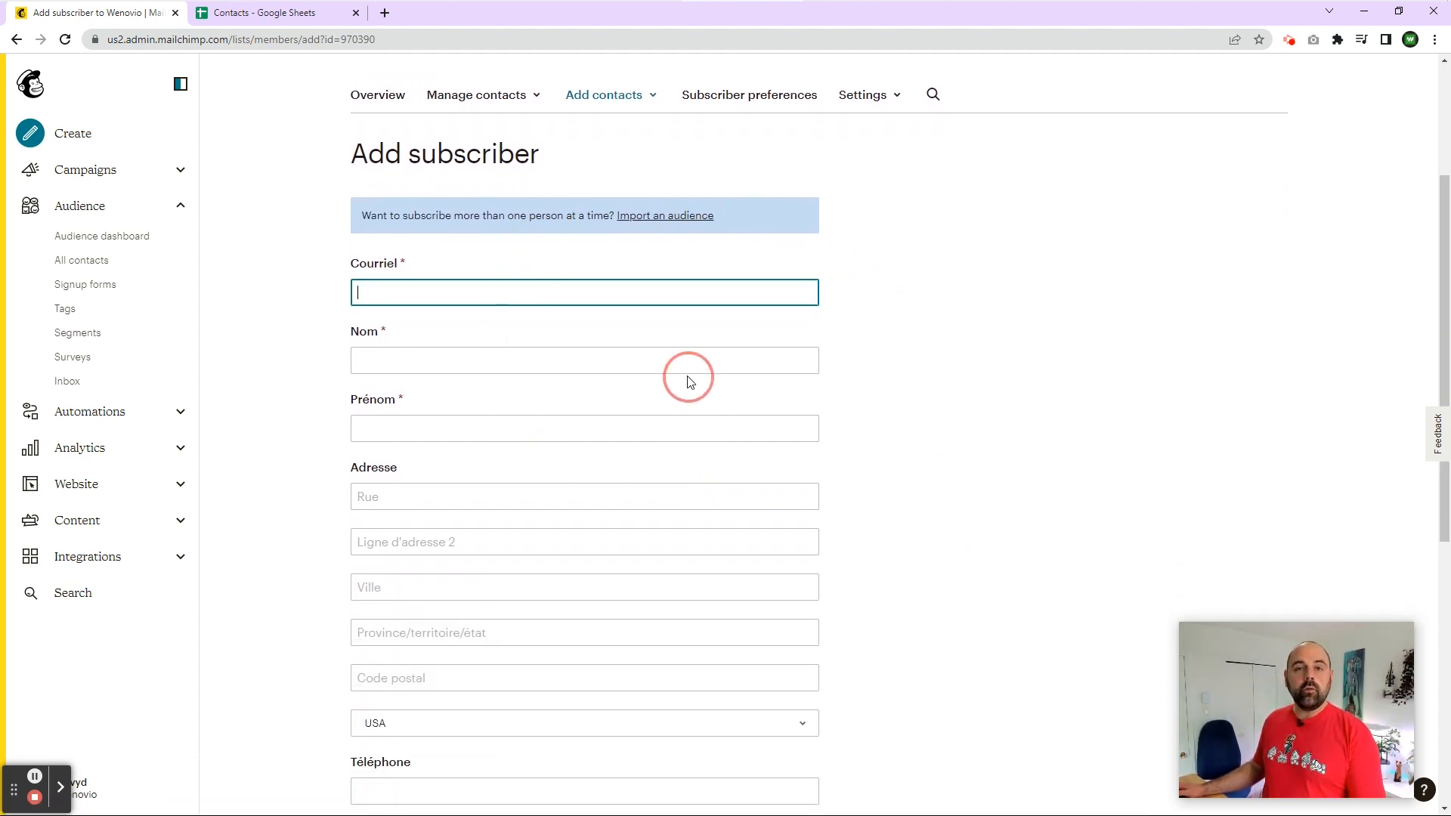
Step: Examine the available audience settings, including Audience fields and *|MERGE|* tags
click(862, 99)
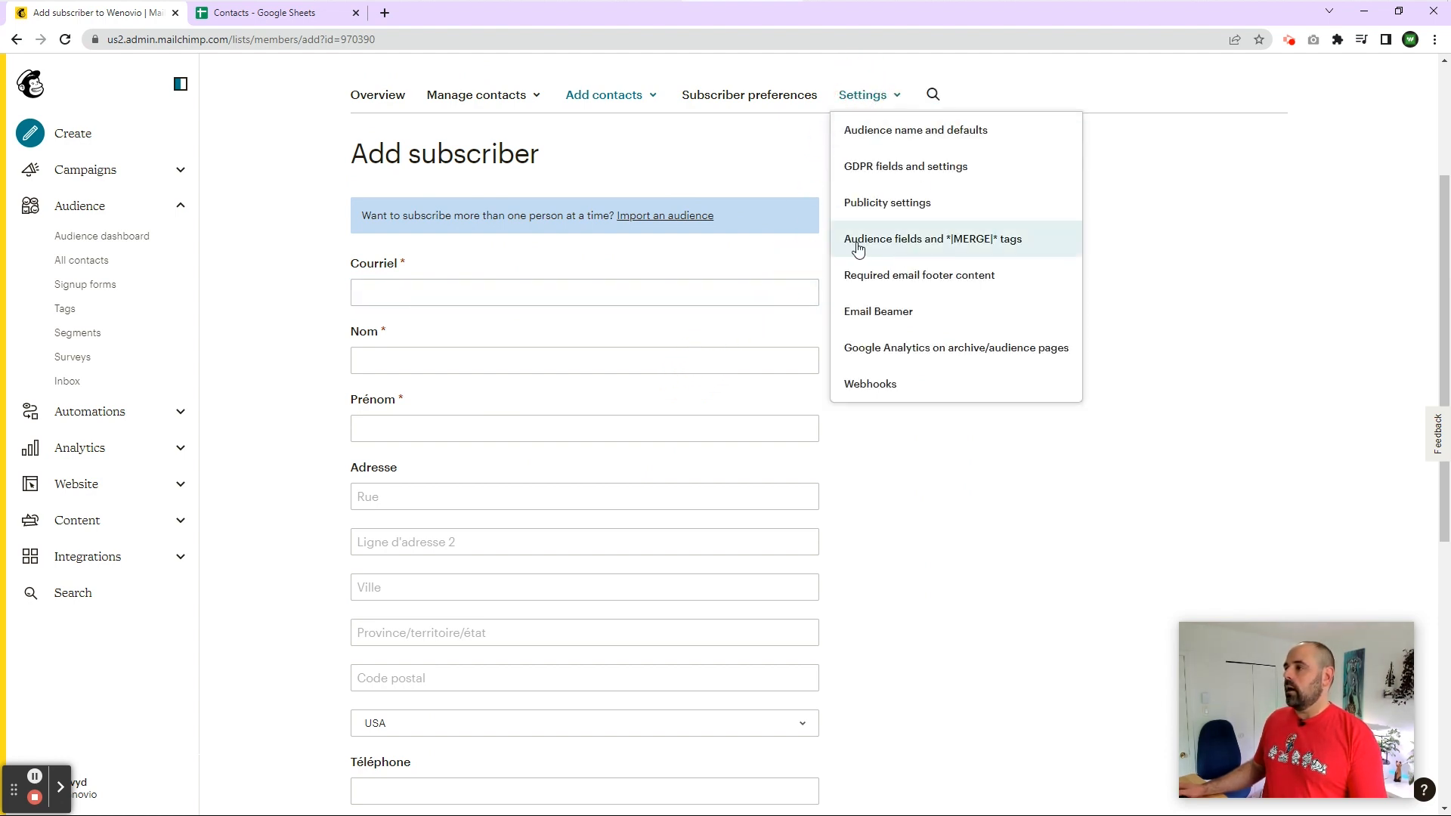
click(1149, 247)
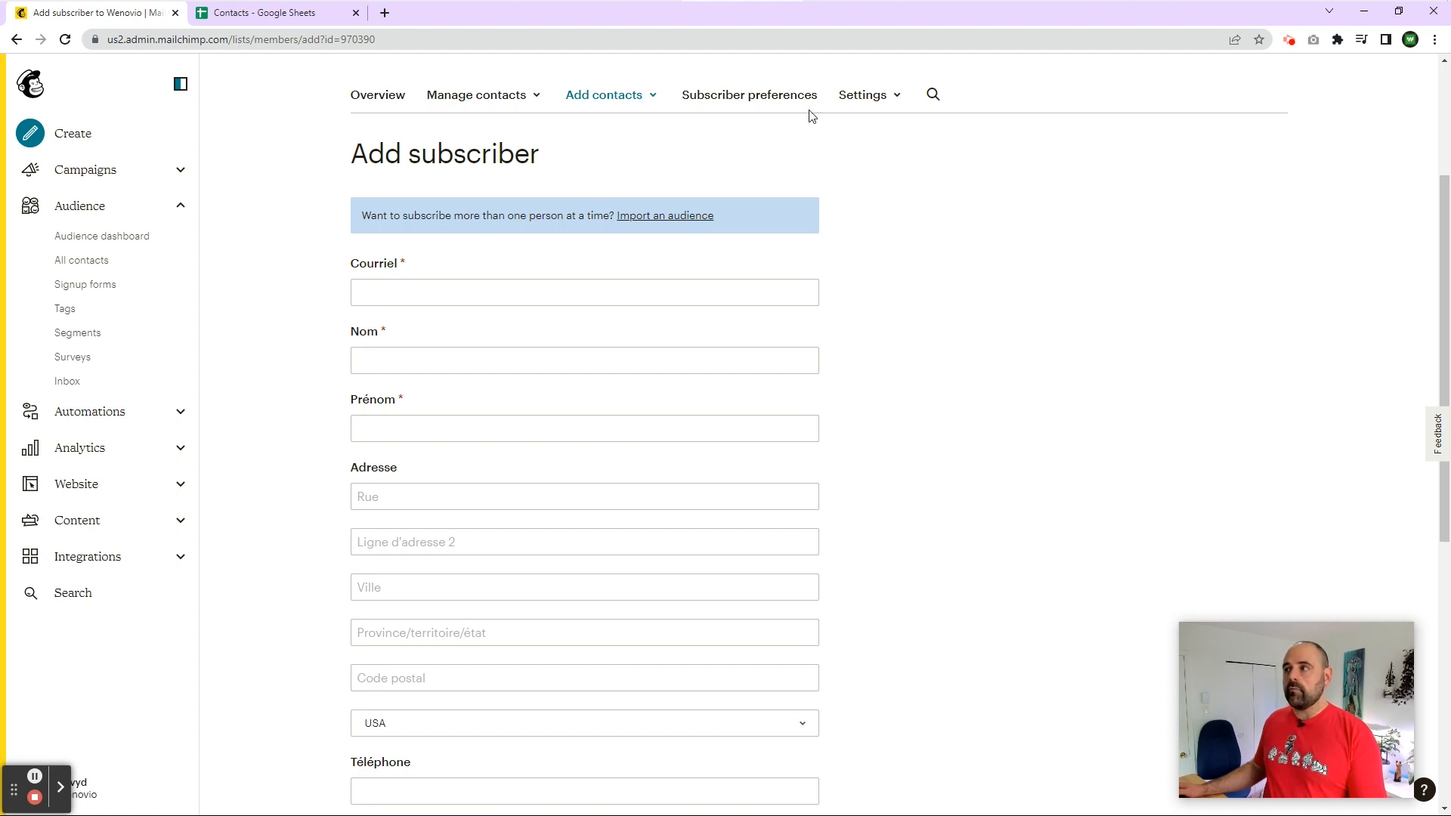
click(871, 98)
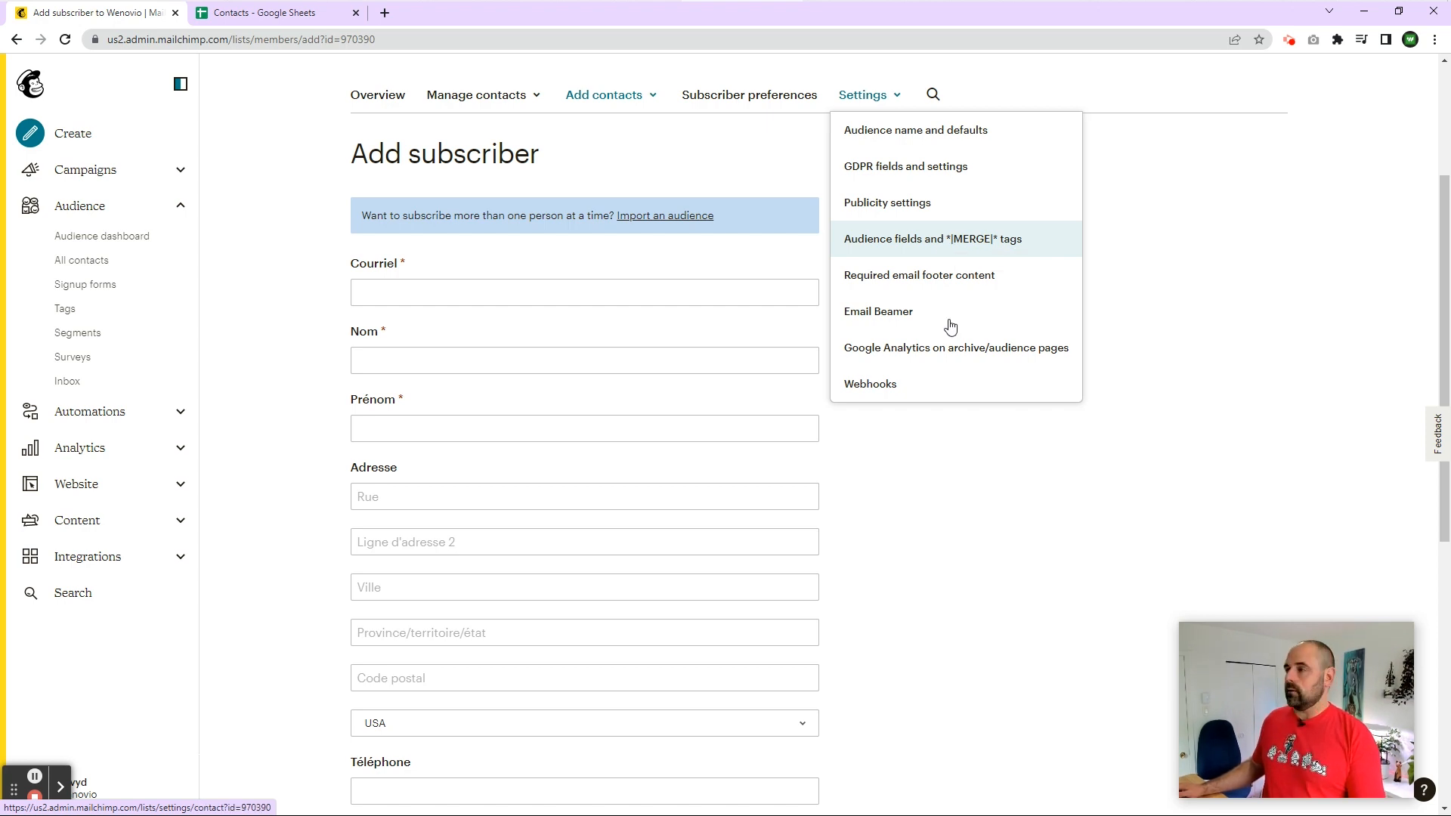
click(949, 457)
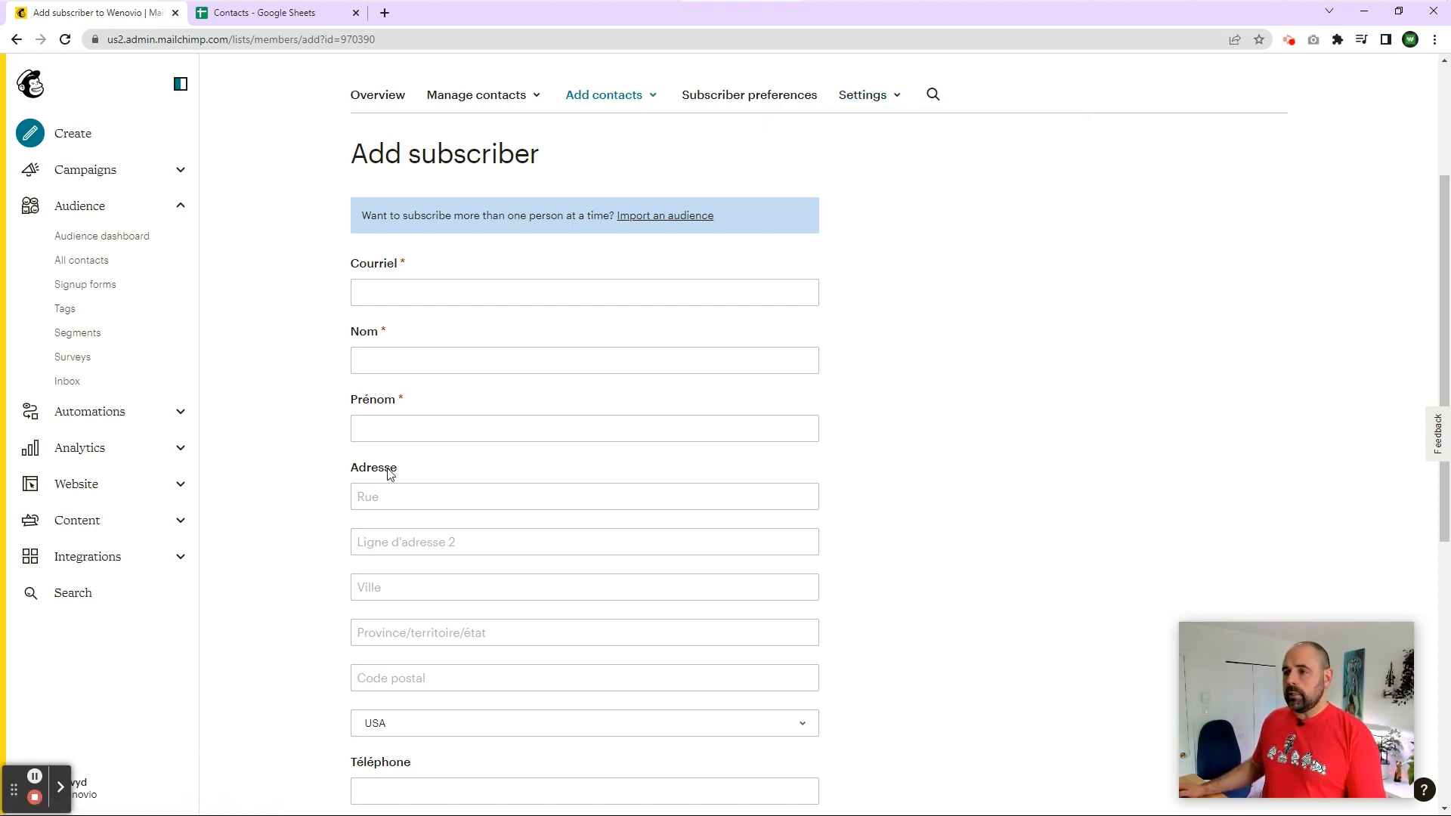
Step: Mark the new subscriber as having given e-mail permission and enable updating the profile if the person is already in the audience
scroll(437, 506, down, 6)
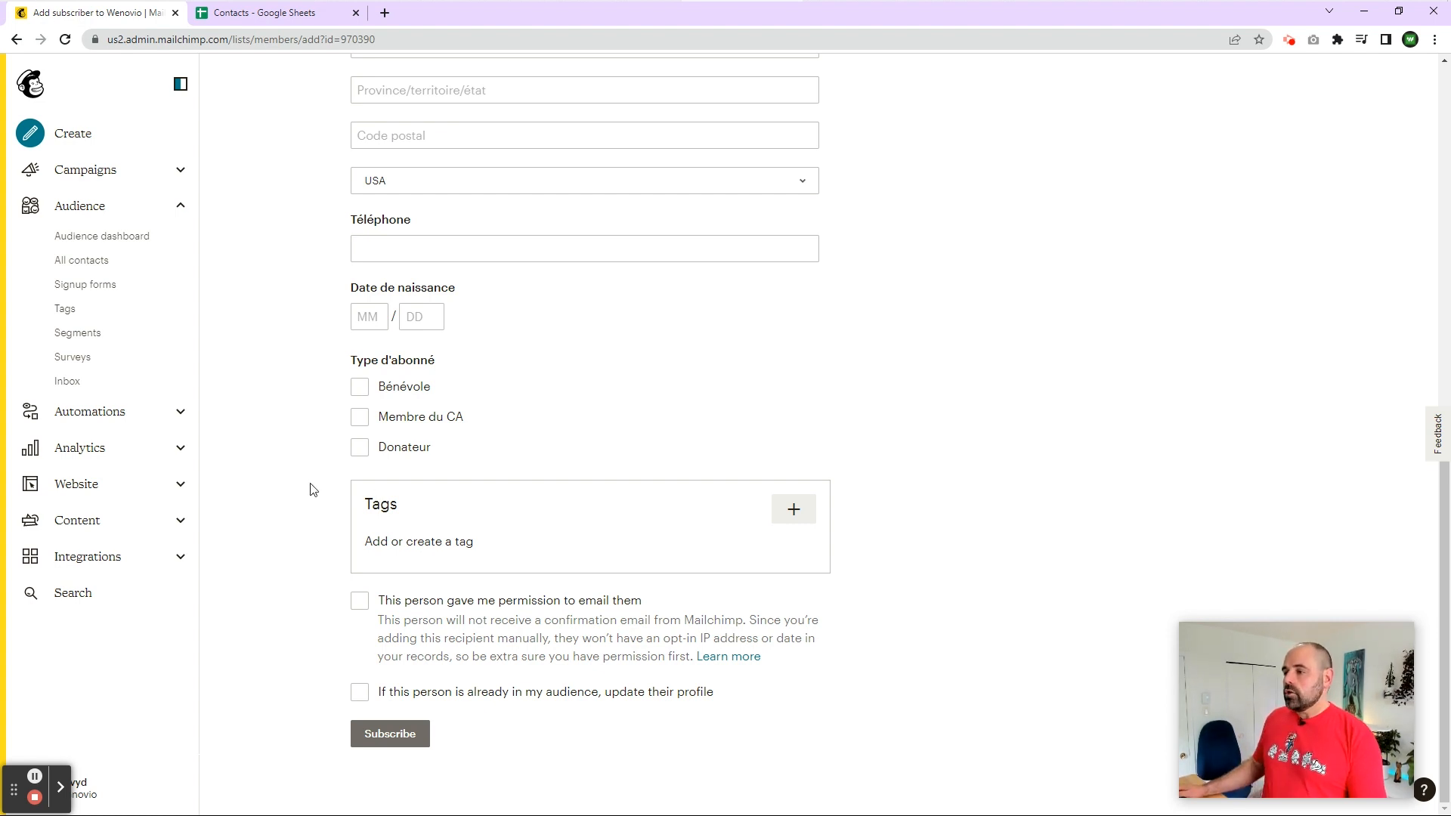
click(359, 607)
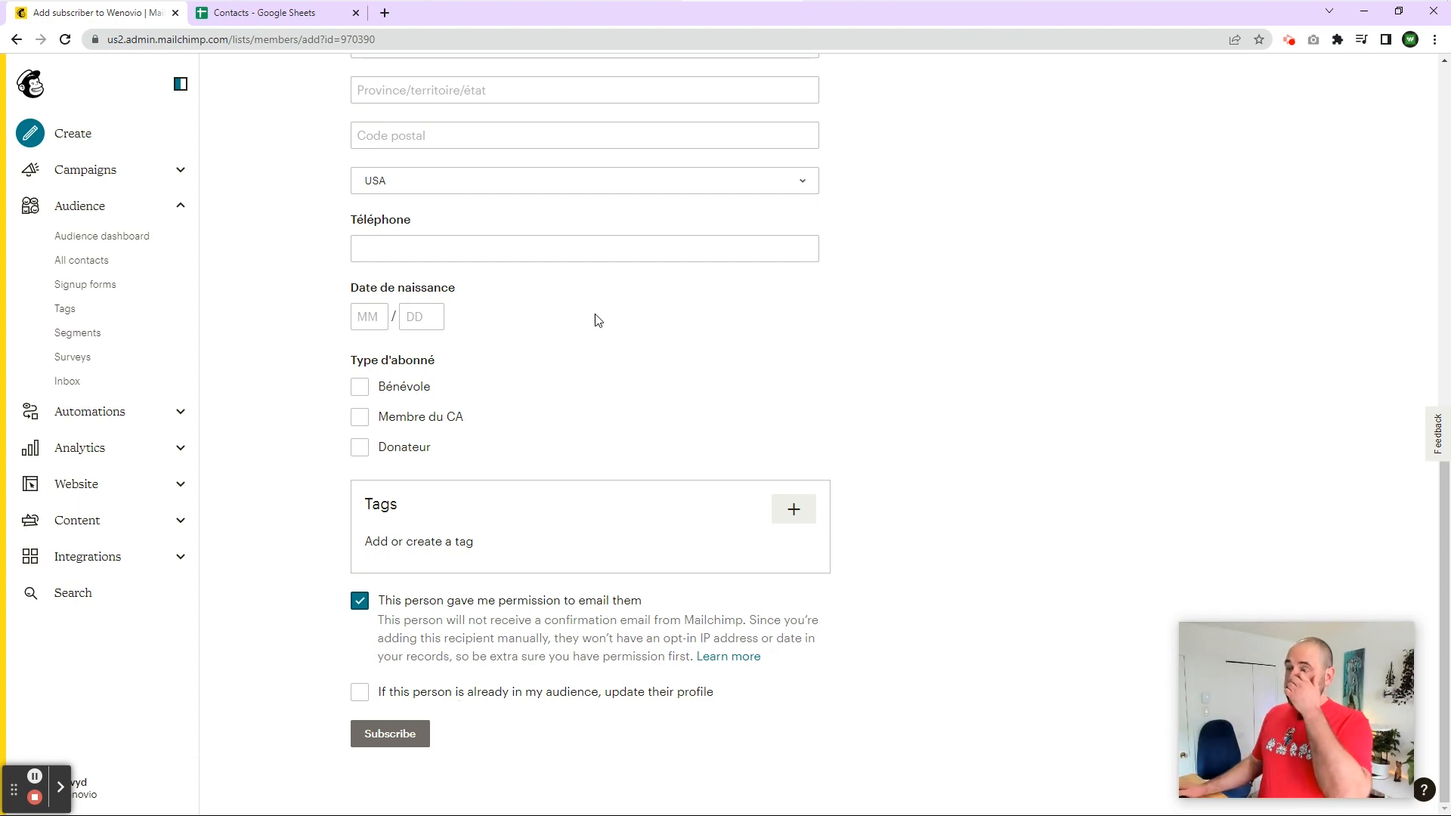
scroll(631, 269, up, 10)
scroll(557, 261, down, 4)
click(383, 223)
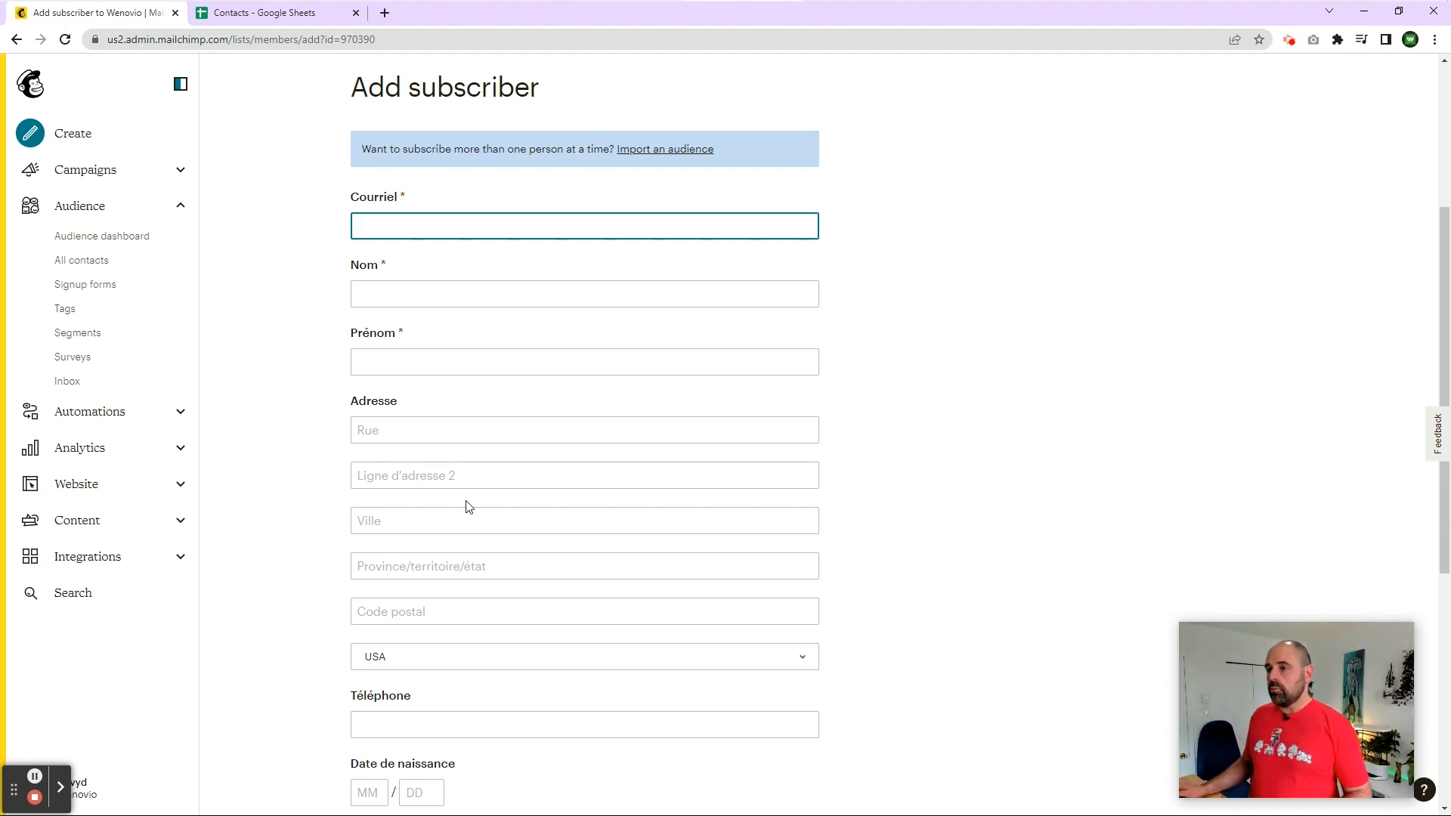
scroll(463, 505, down, 6)
click(359, 692)
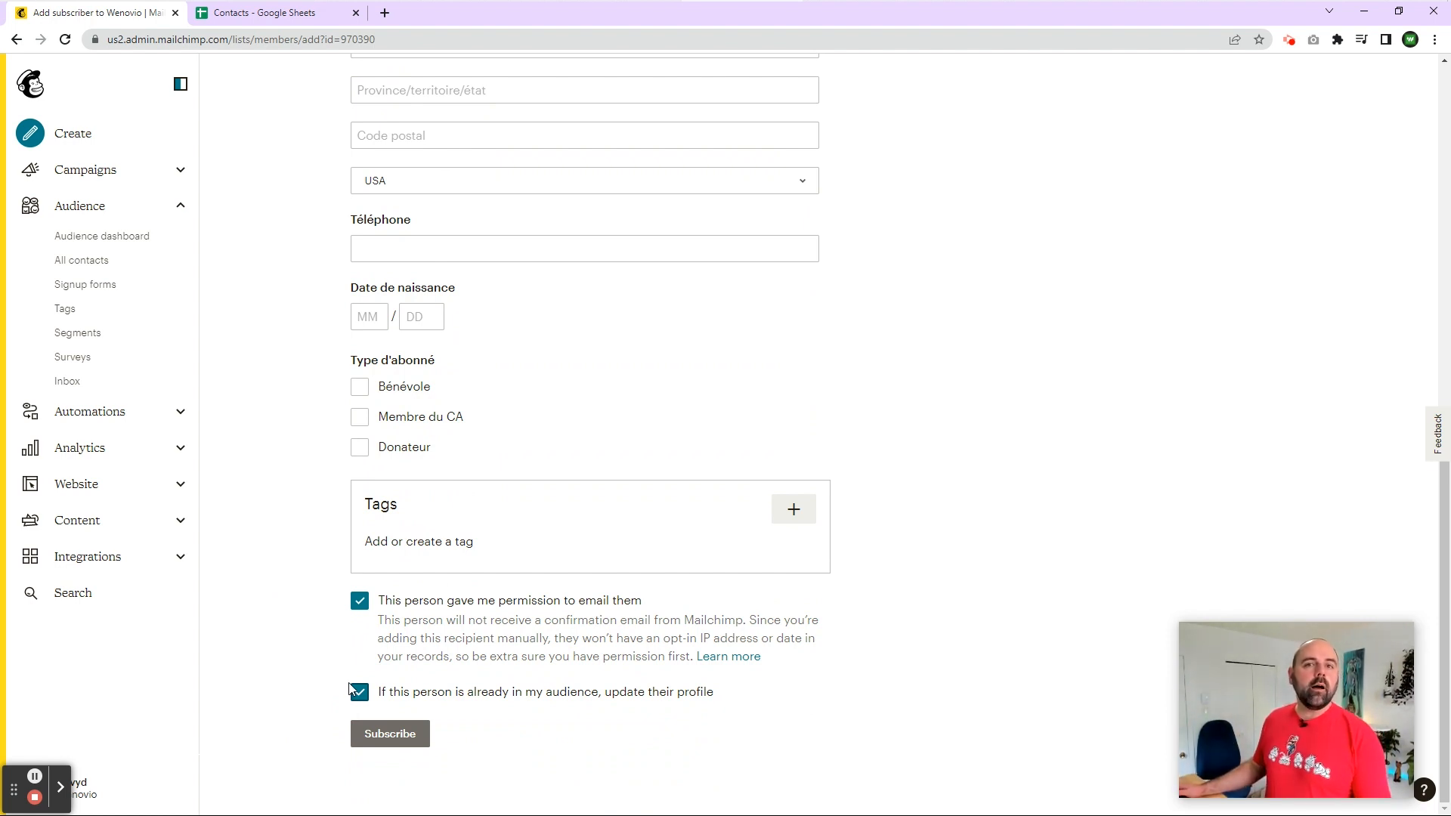
click(391, 734)
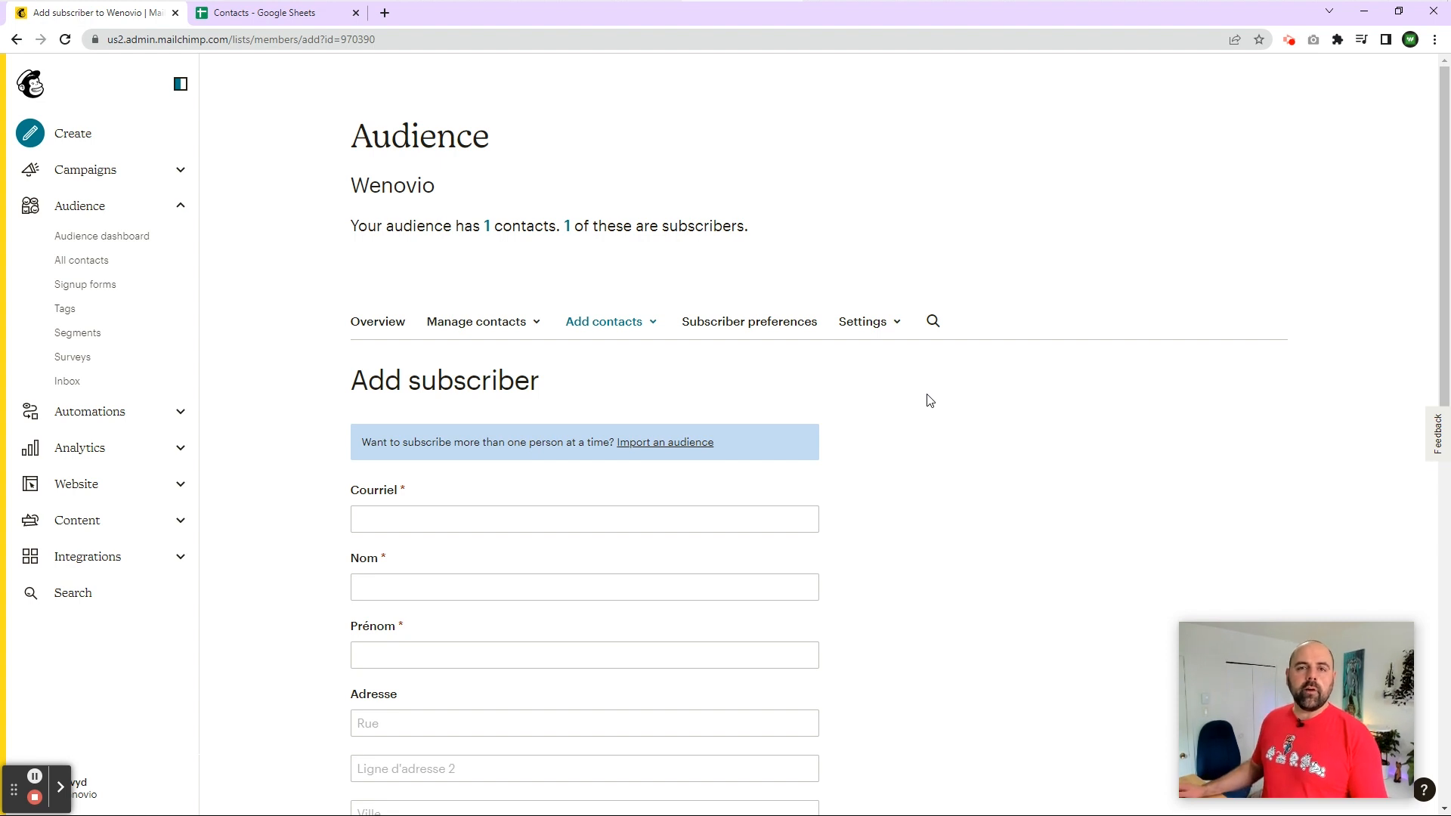
Step: Start a contact import using the Copy and paste method, declining the feedback survey
click(596, 328)
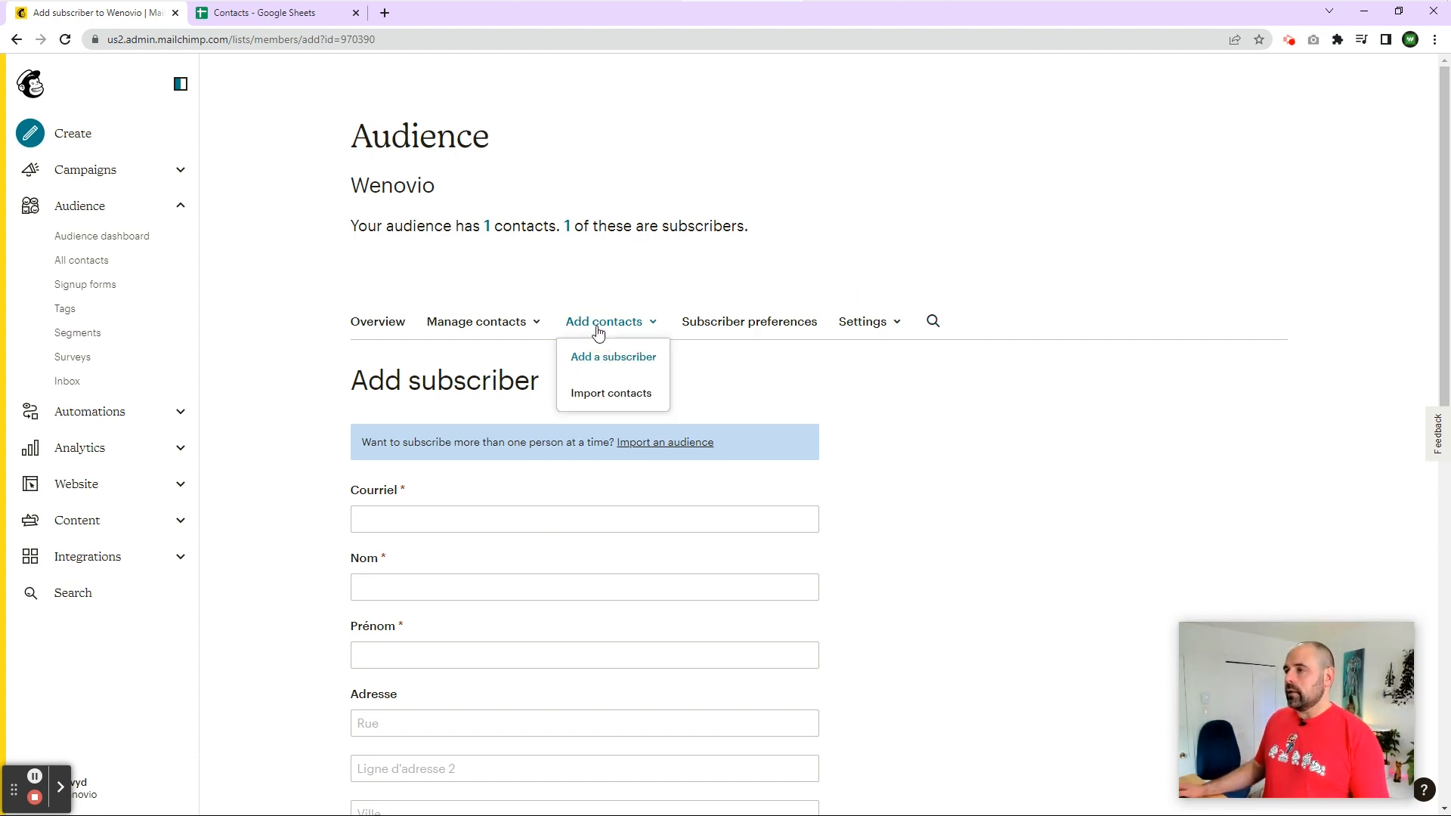
click(612, 394)
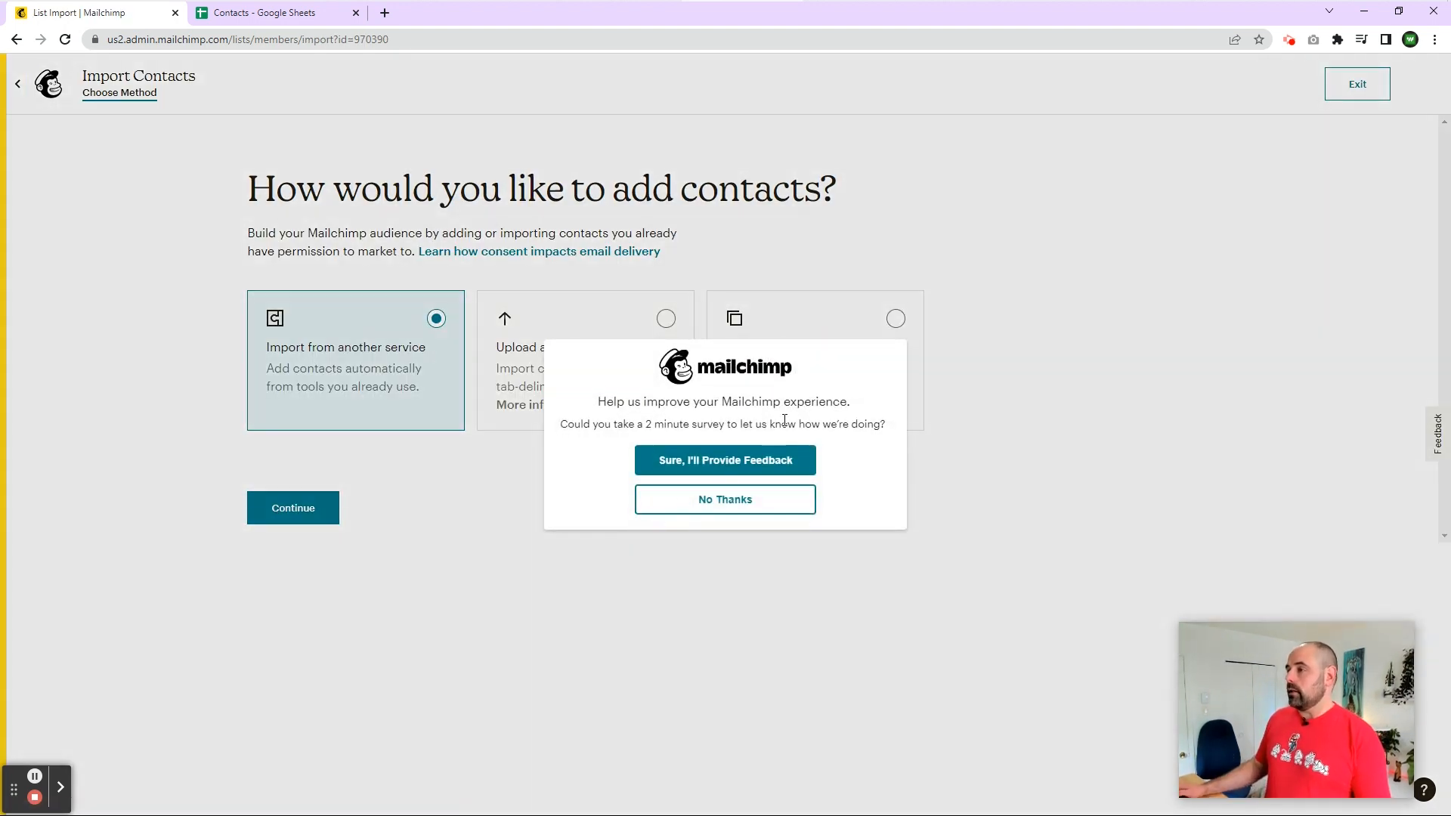
click(734, 505)
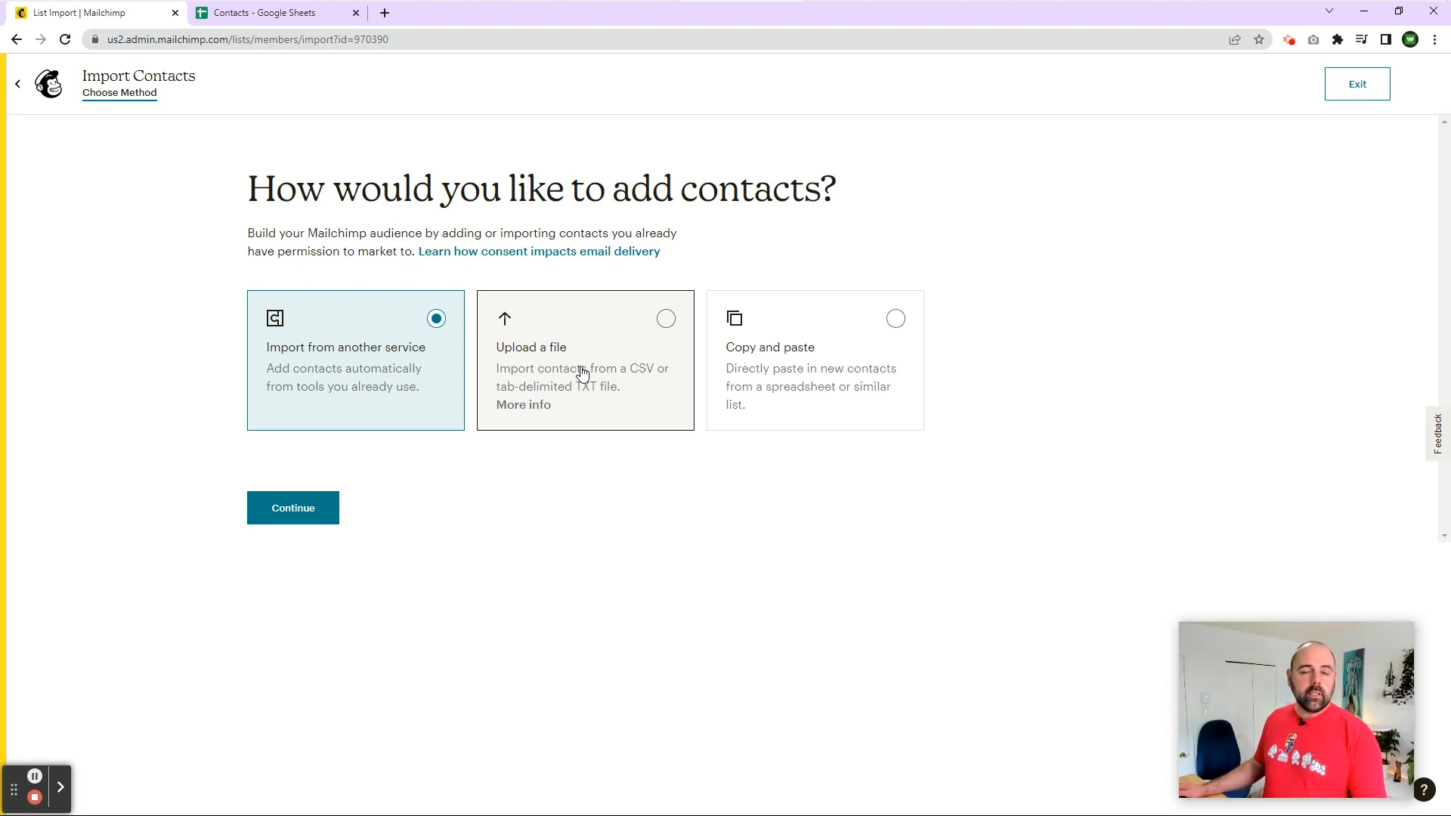
click(776, 353)
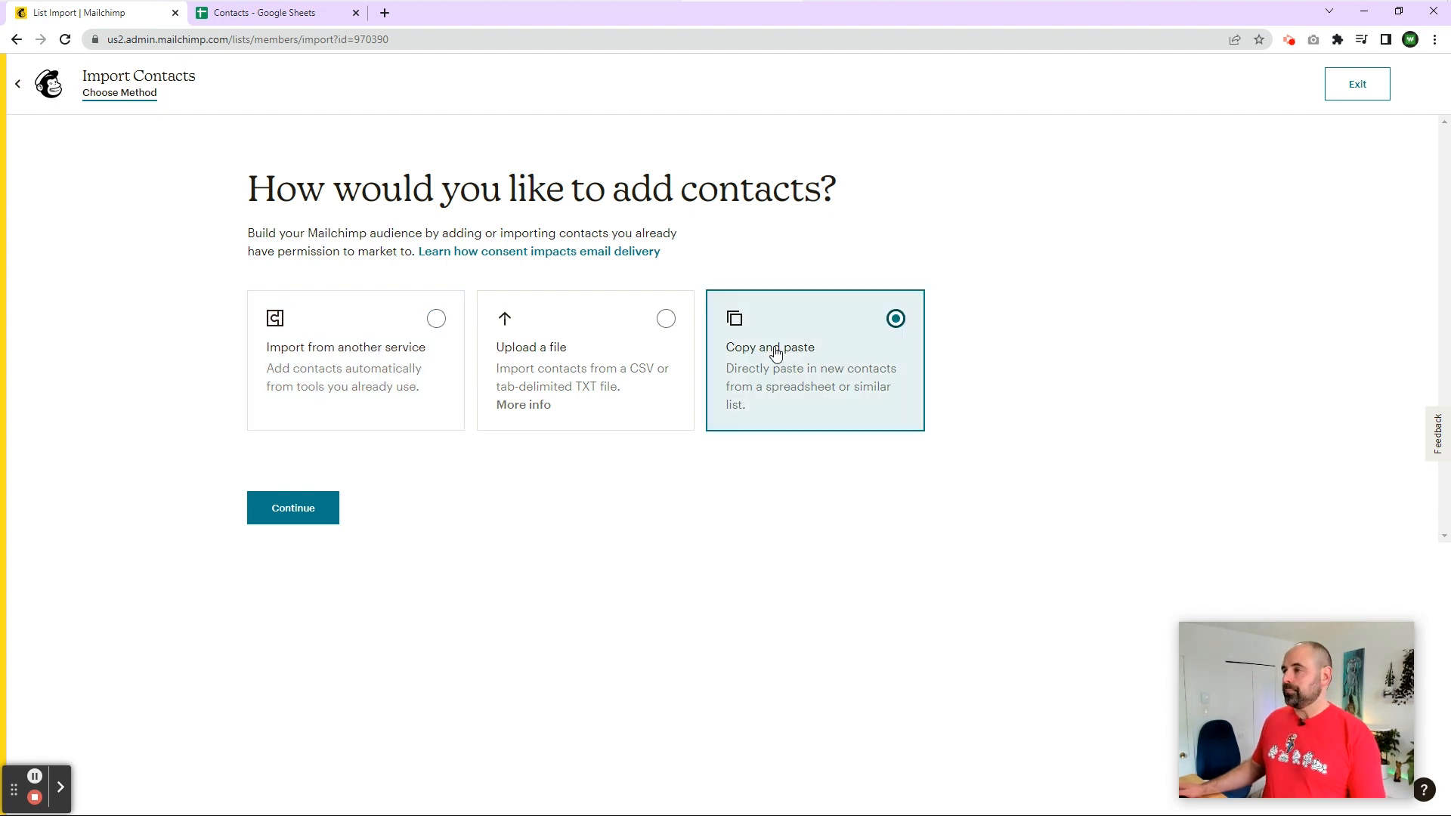
click(278, 509)
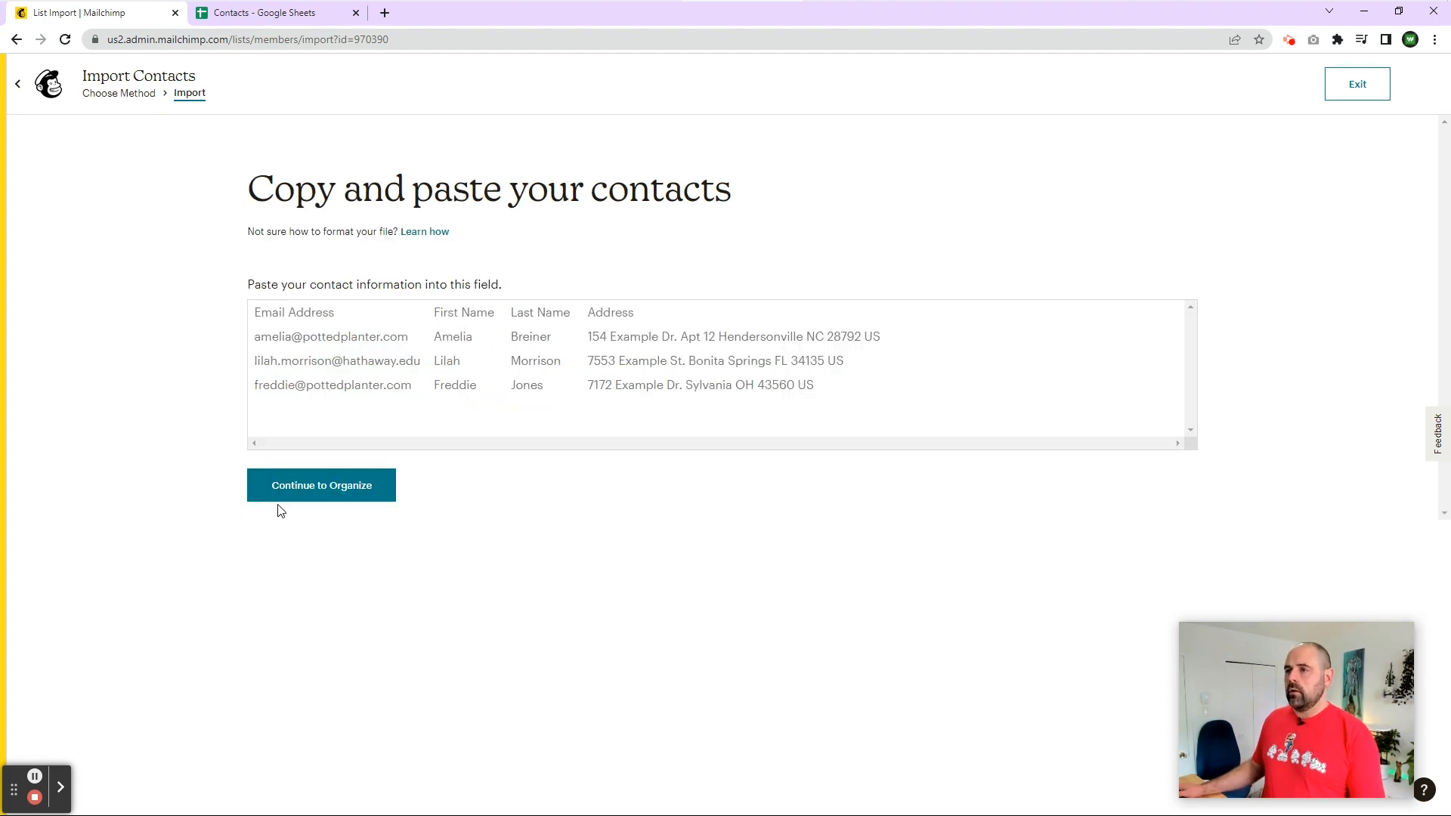
Step: Switch to the Contacts spreadsheet in Google Sheets and copy the contact rows A2:C7 without the header row
click(305, 324)
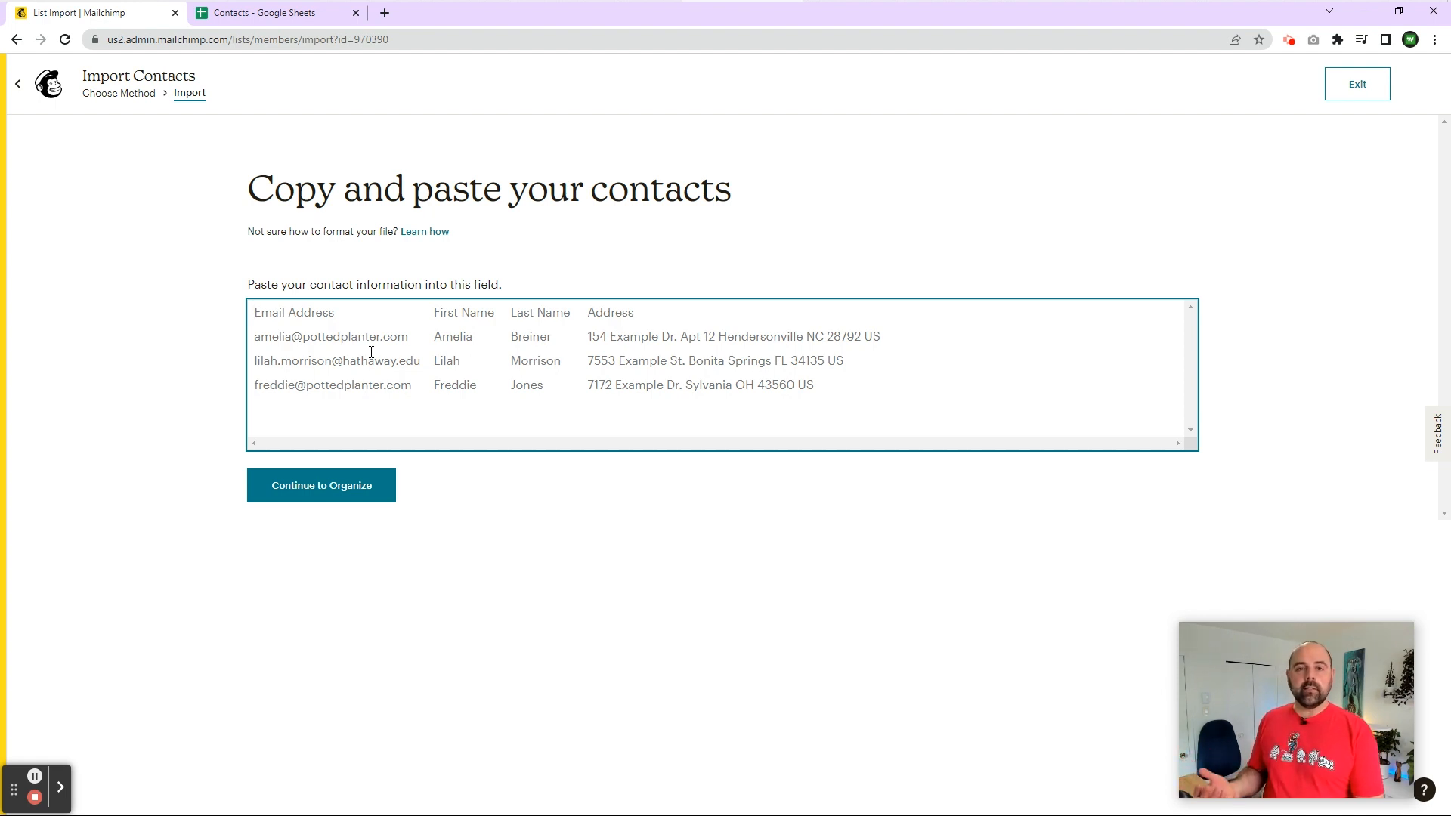
click(283, 15)
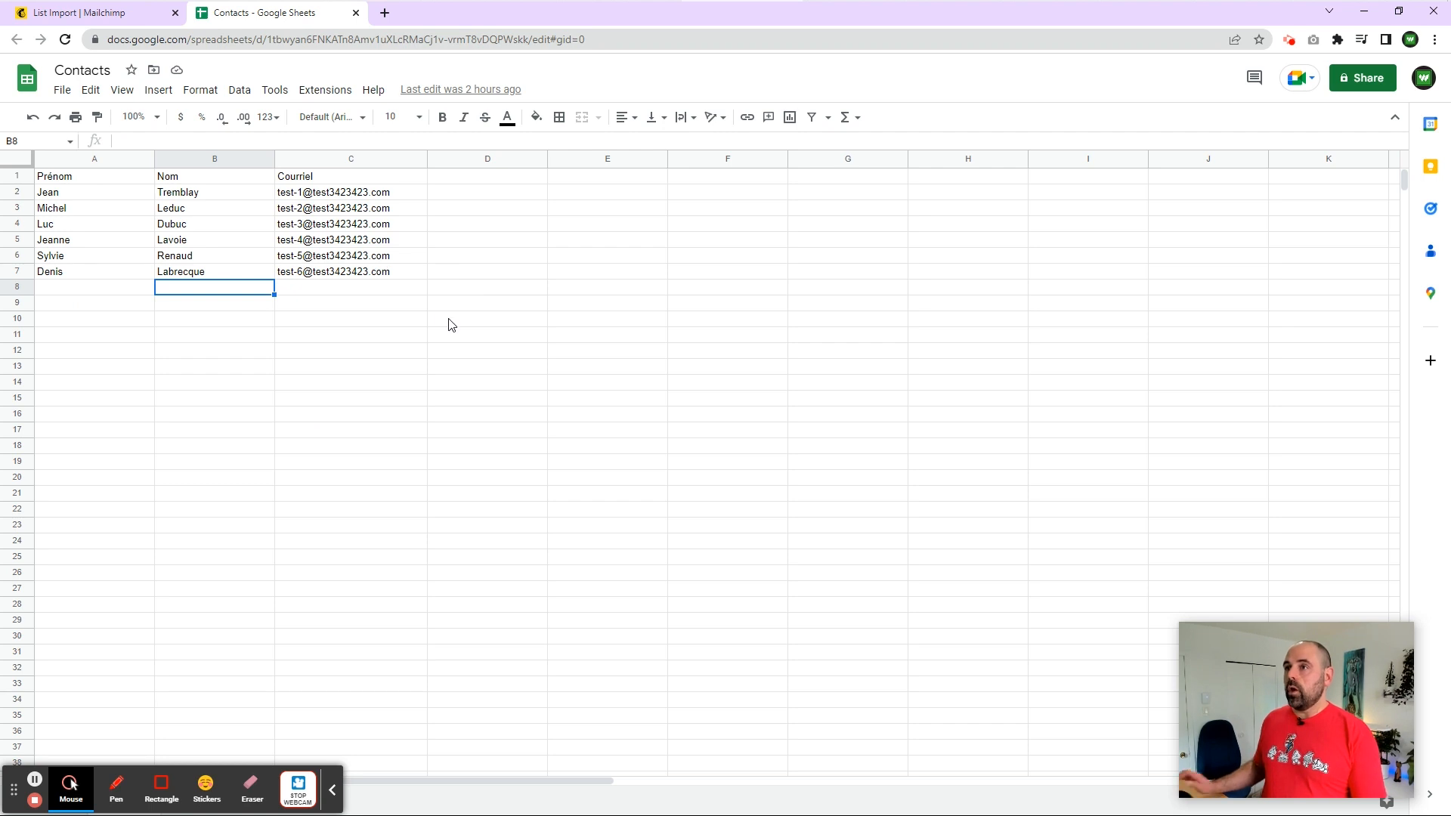
click(336, 799)
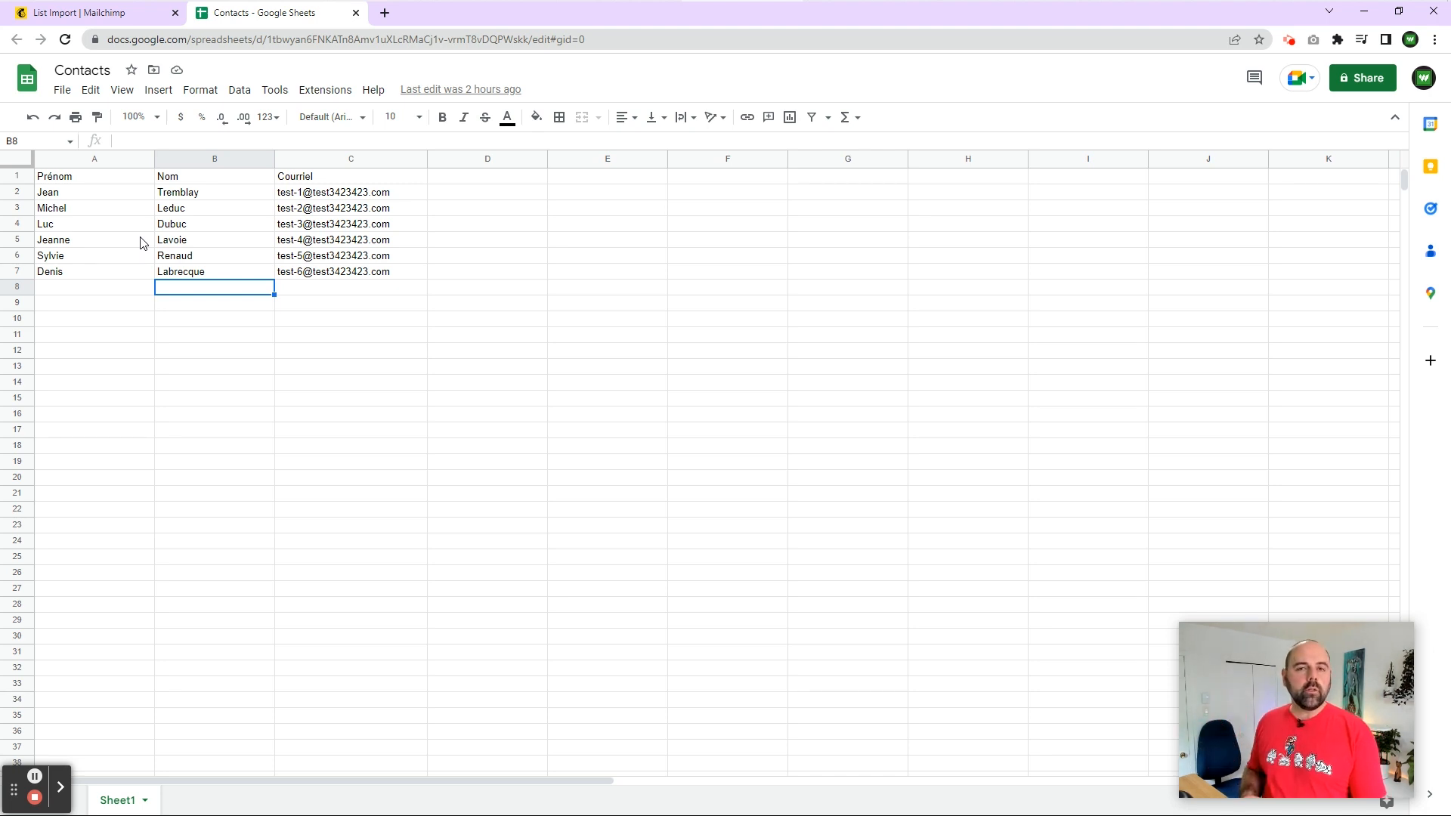
click(55, 193)
shift+click(395, 272)
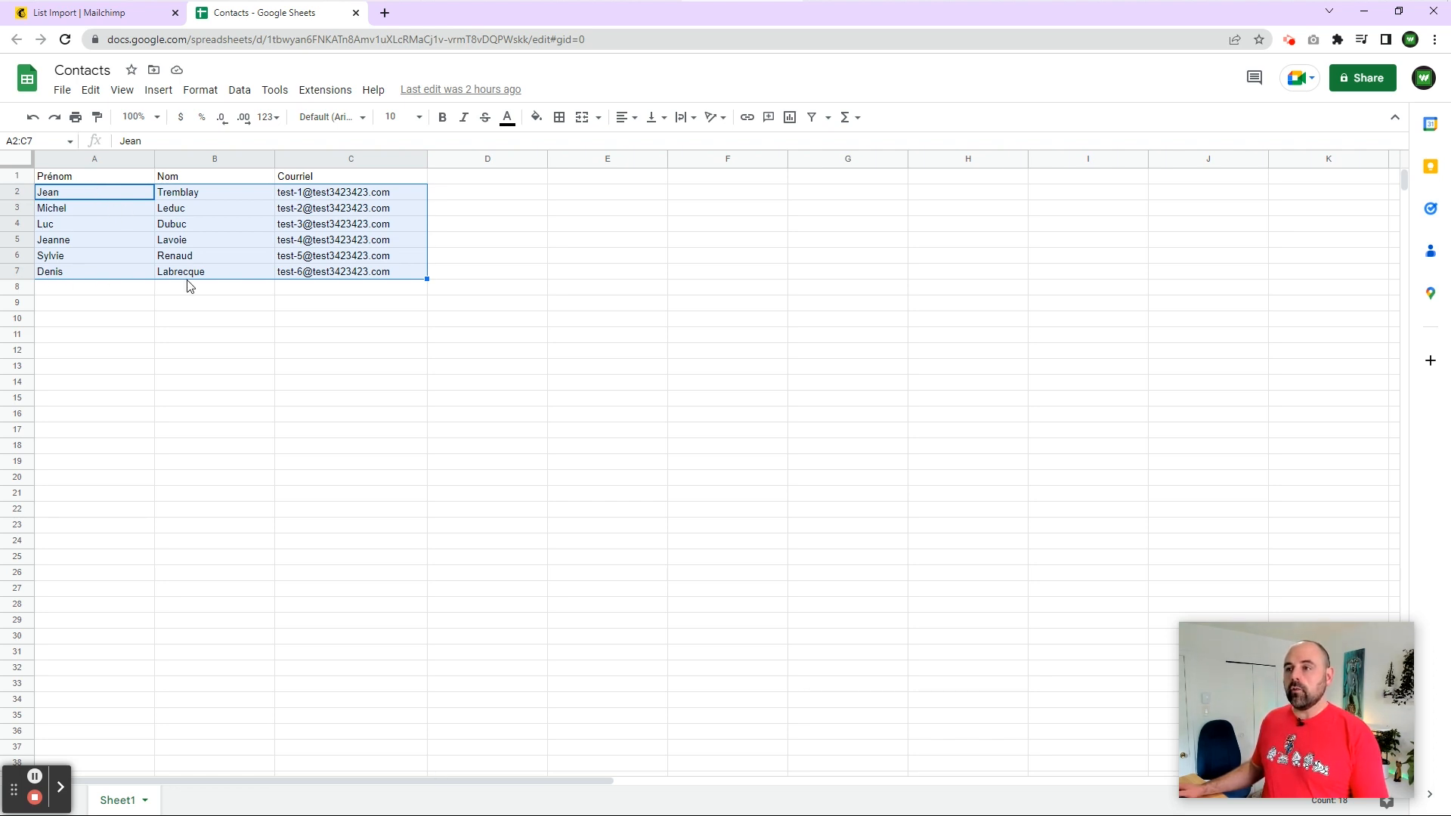
right_click(208, 228)
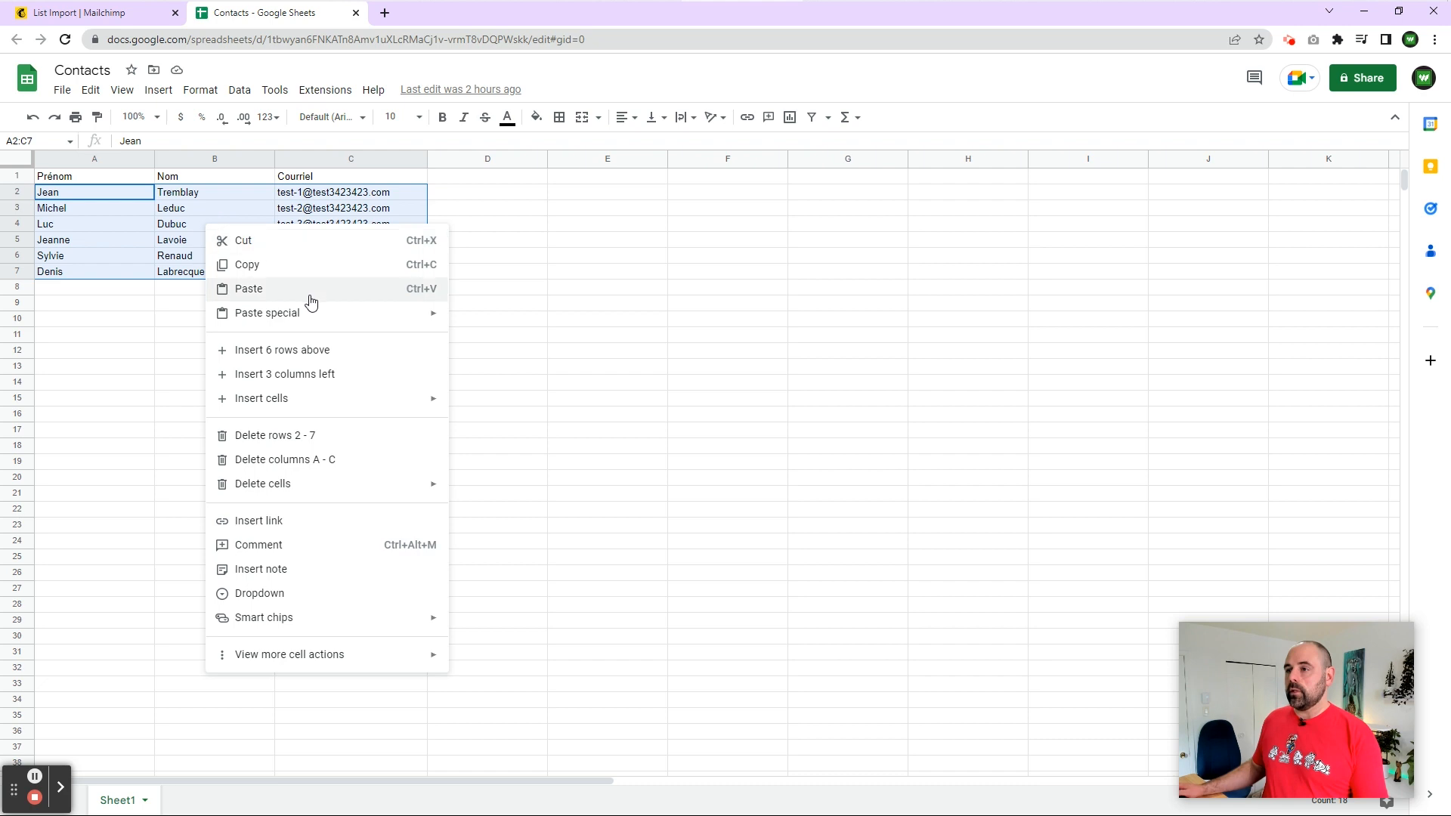
click(295, 266)
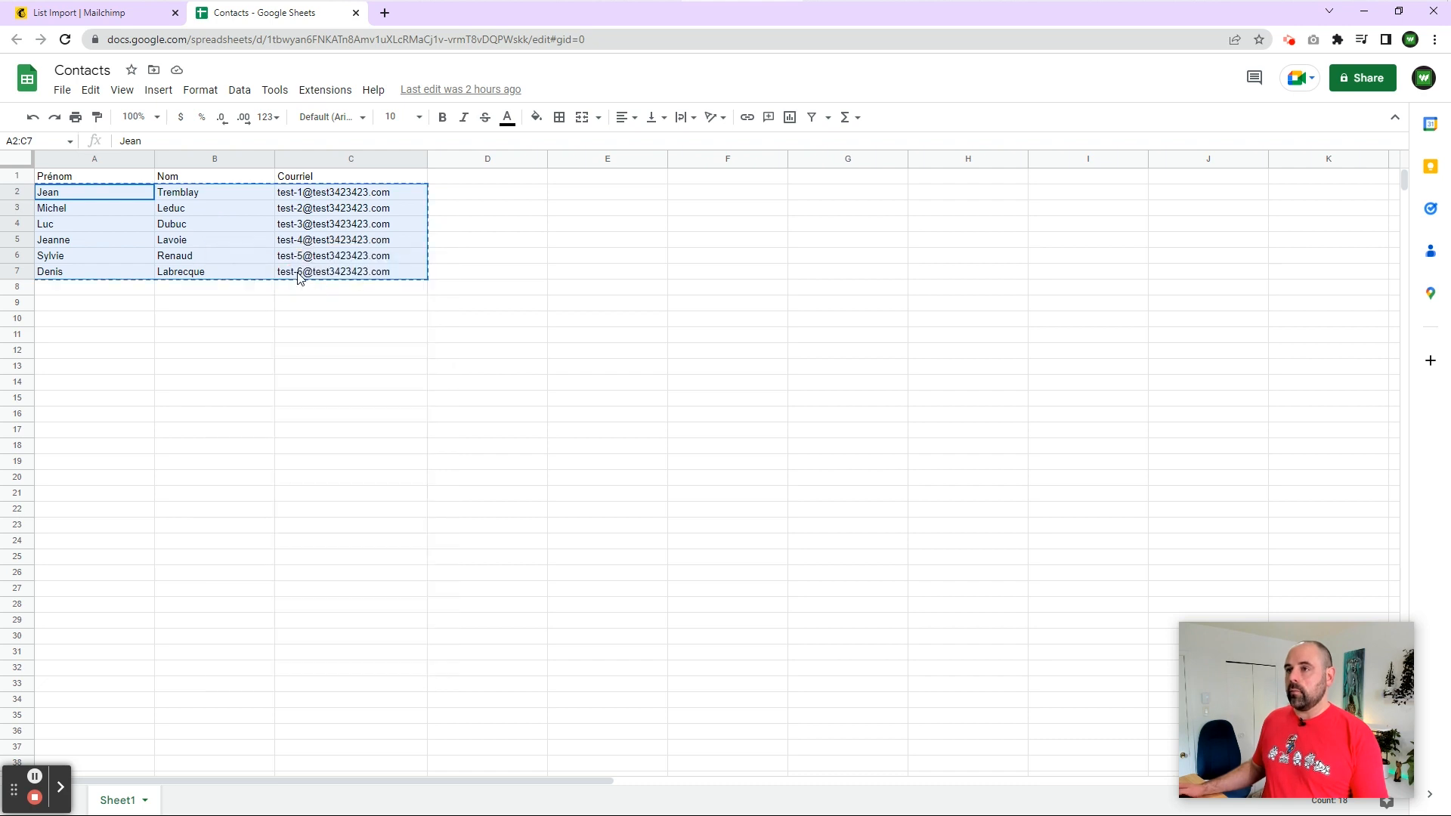
Step: Return to the Mailchimp import, paste the copied contacts into the contact information field and continue to Organize
click(106, 13)
right_click(389, 353)
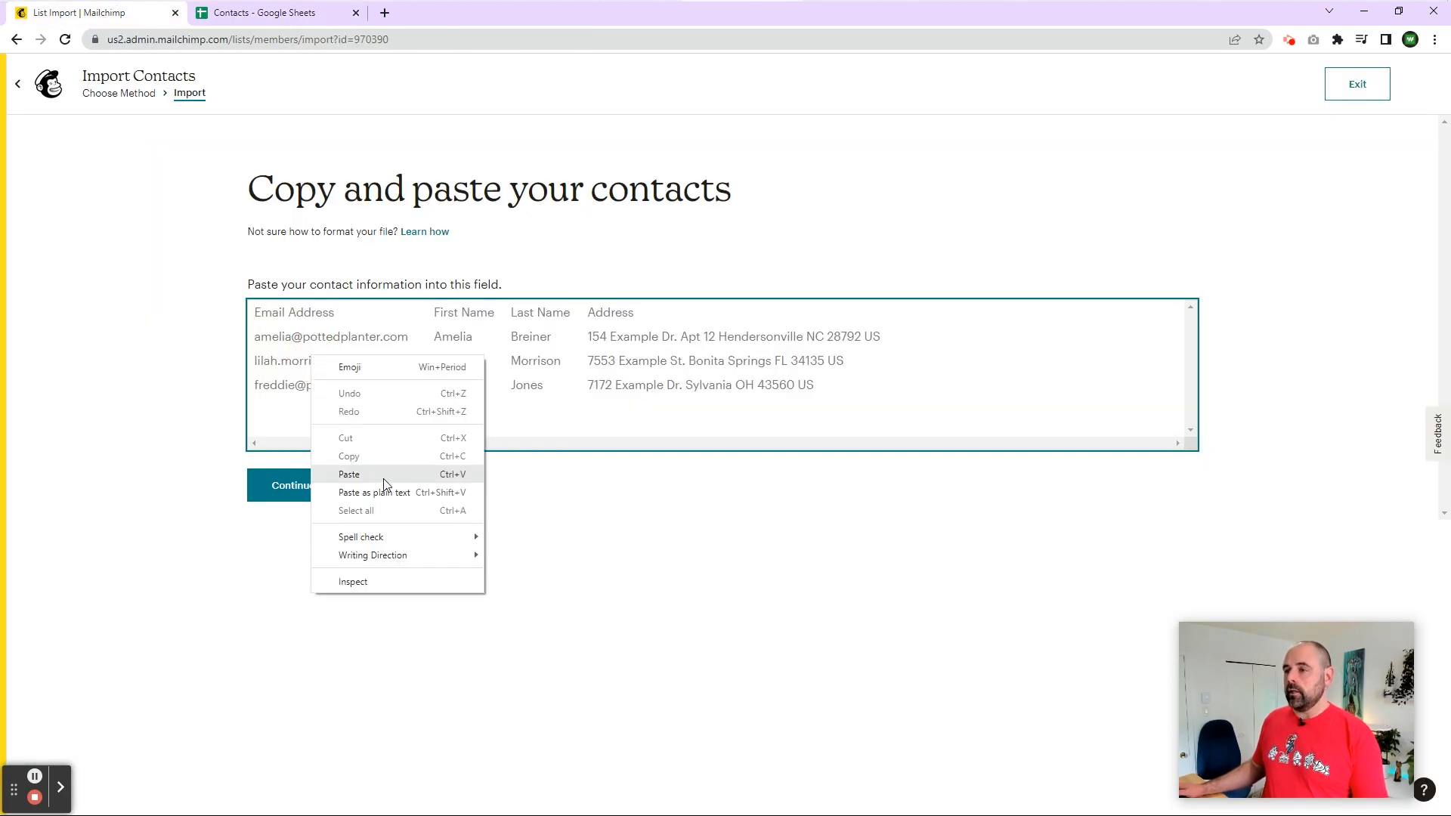
click(352, 475)
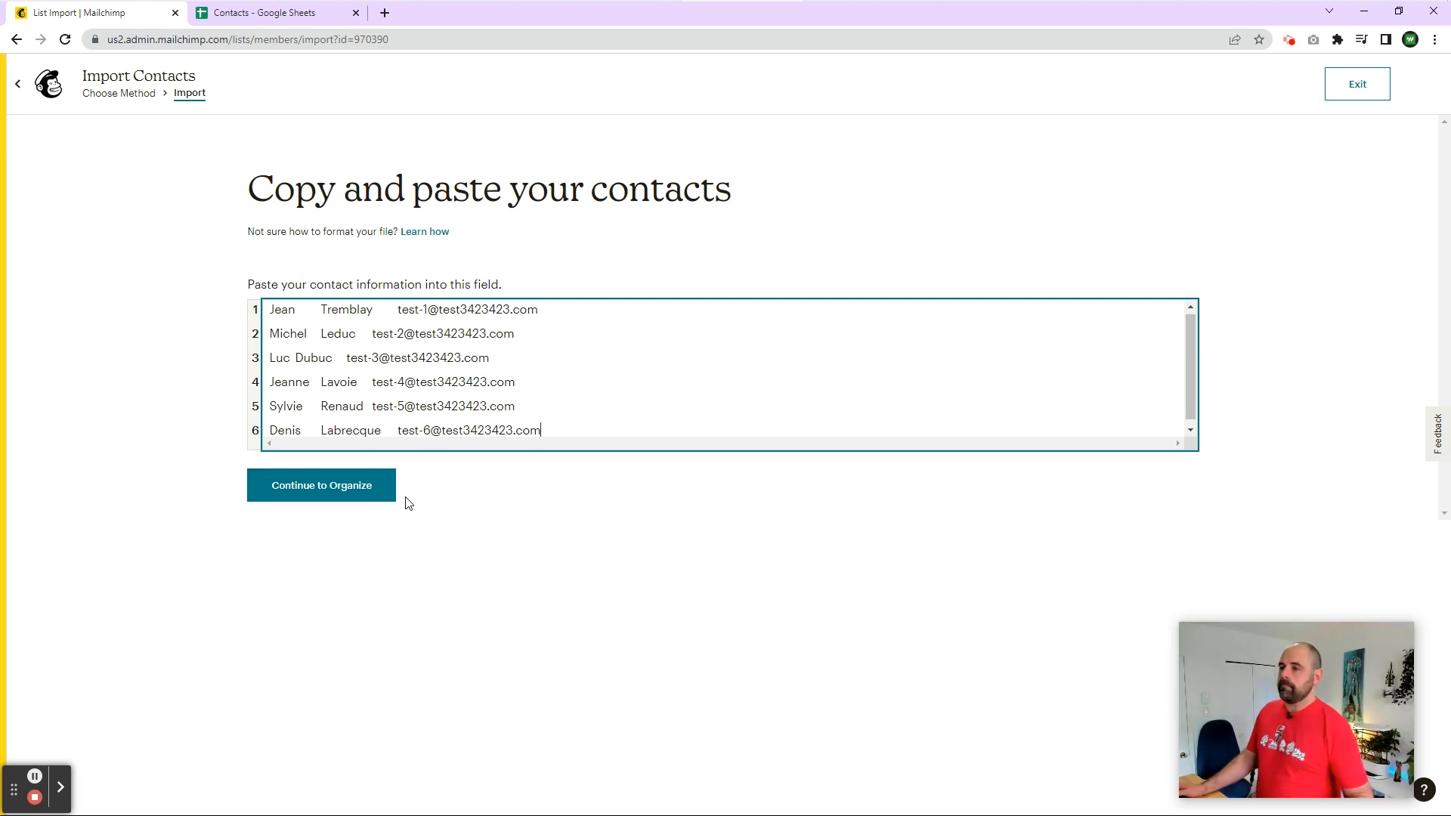
click(326, 493)
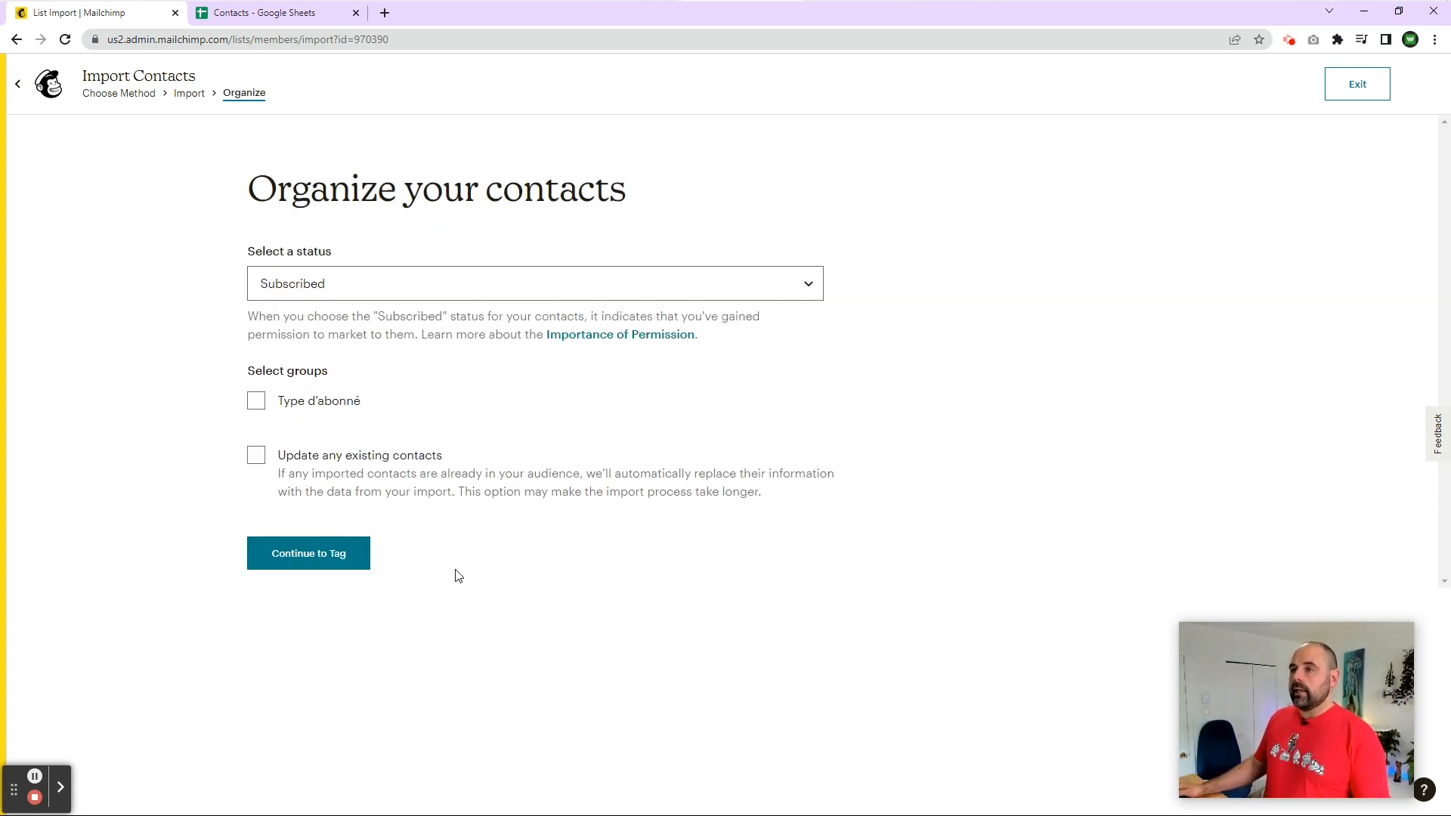
Step: Give the imported contacts the Subscribed status and assign them to the Membre du CA group under Type d'abonné
click(637, 291)
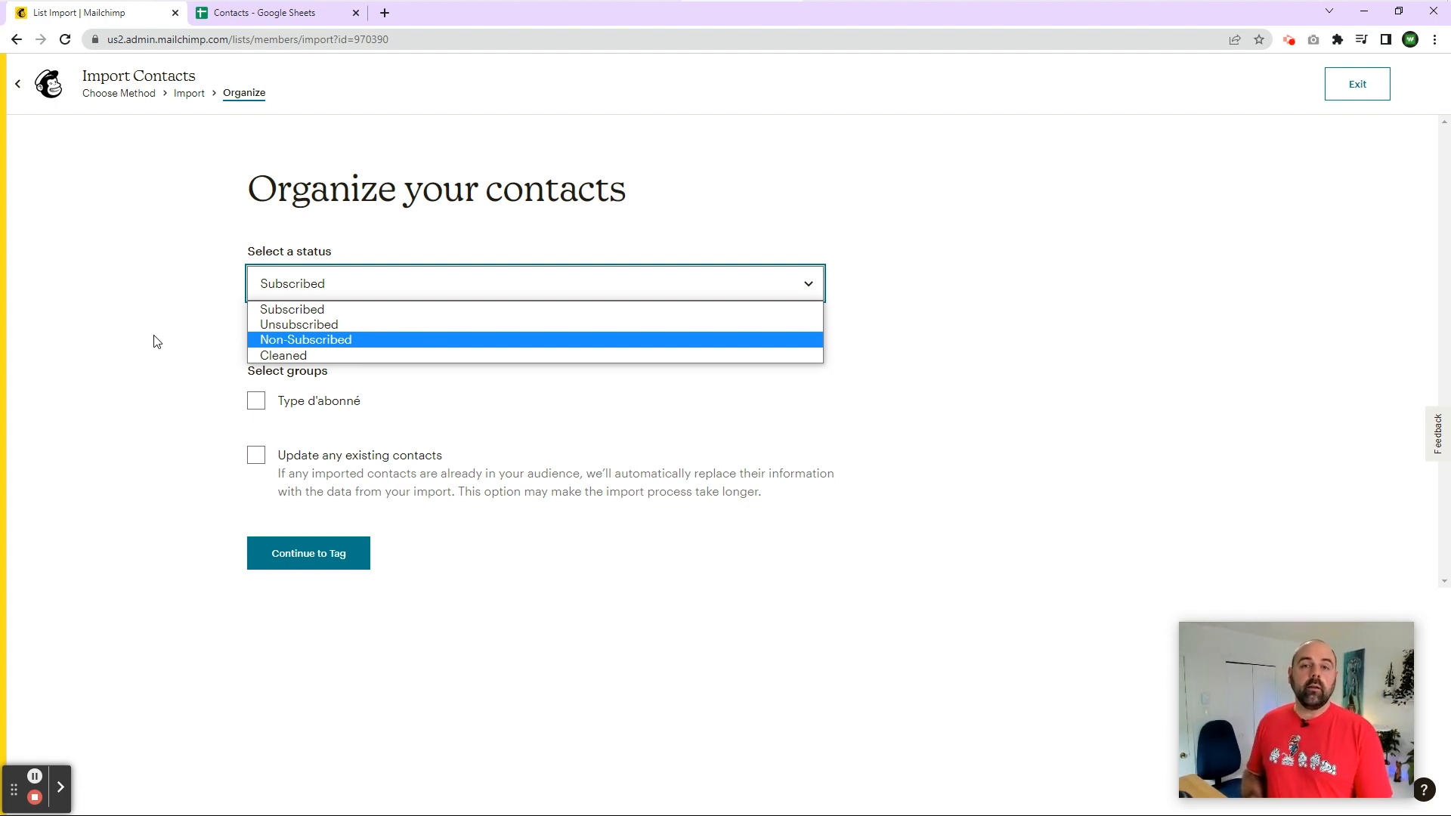
click(324, 312)
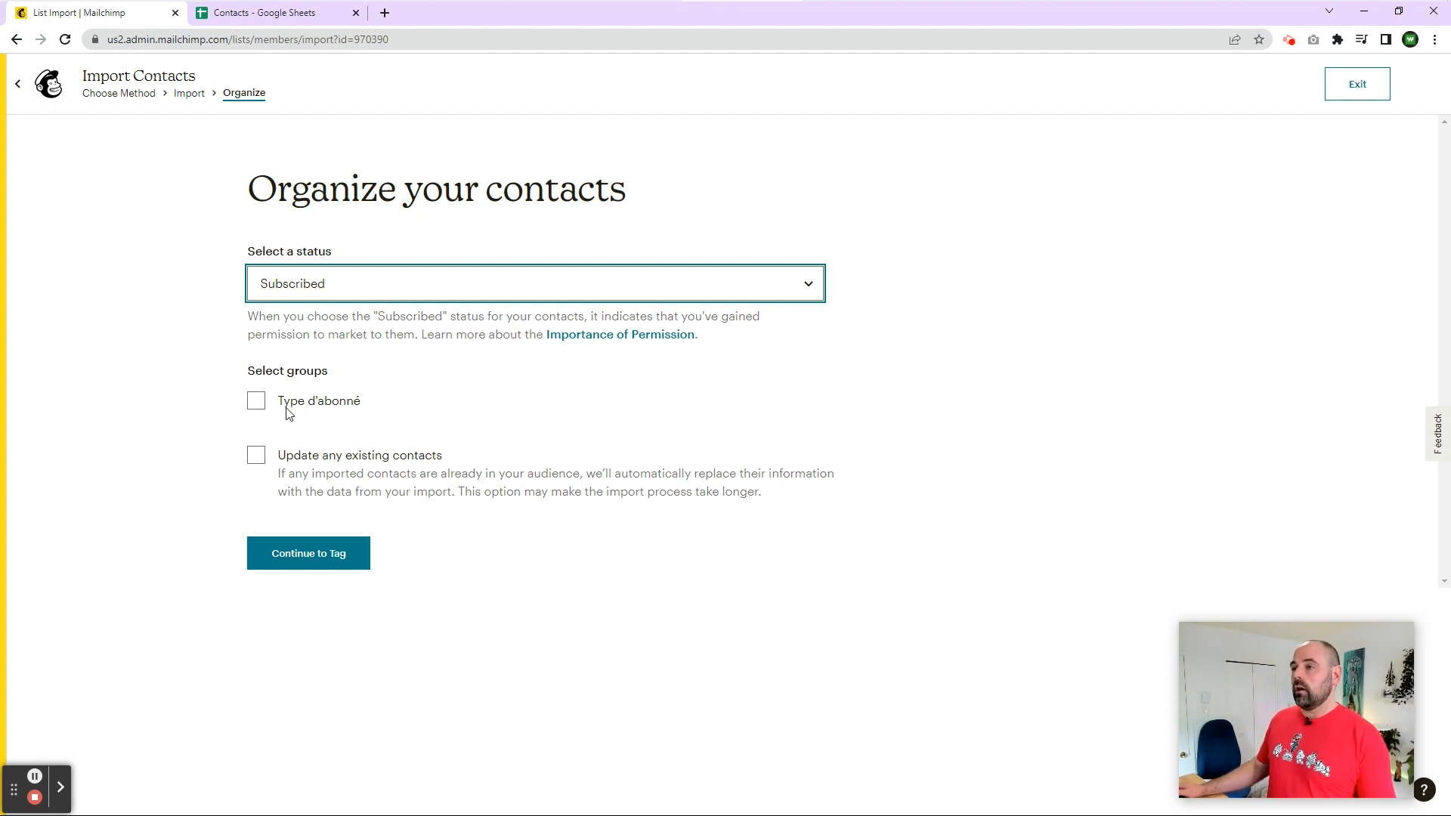
click(258, 407)
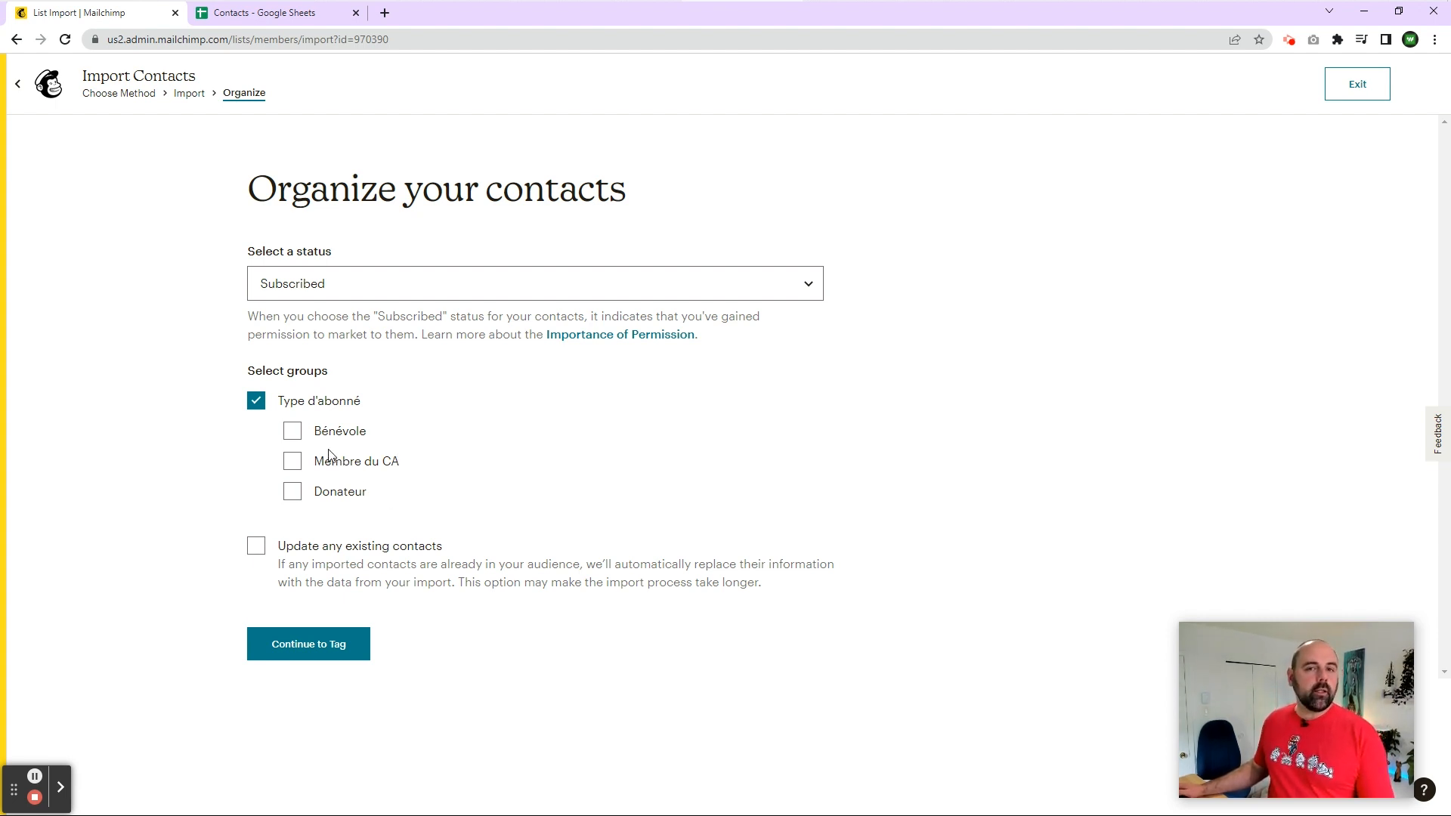
click(294, 463)
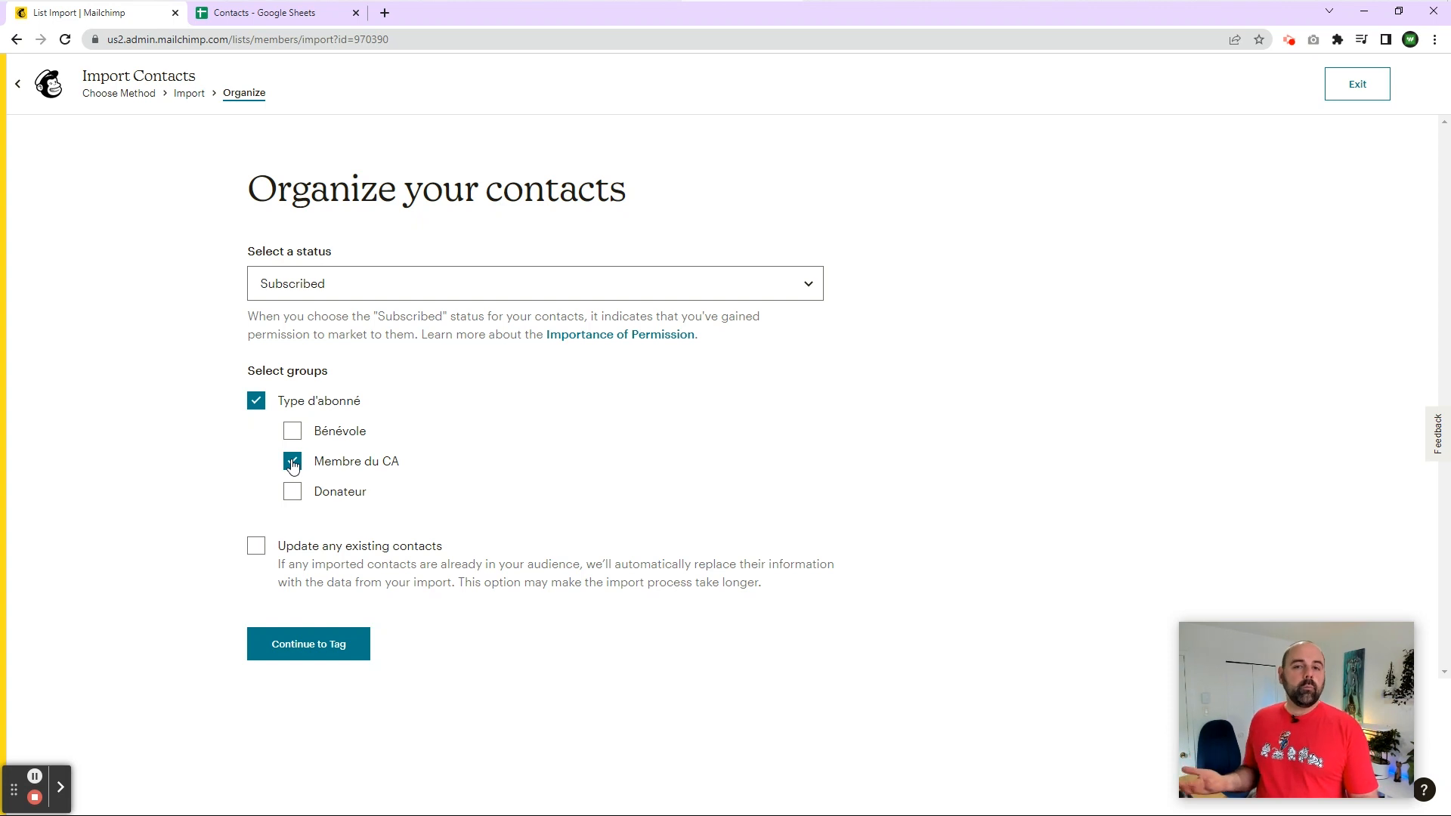
Step: Try adding the Bénévole and Donateur groups to the import and clear both again
click(292, 432)
click(293, 492)
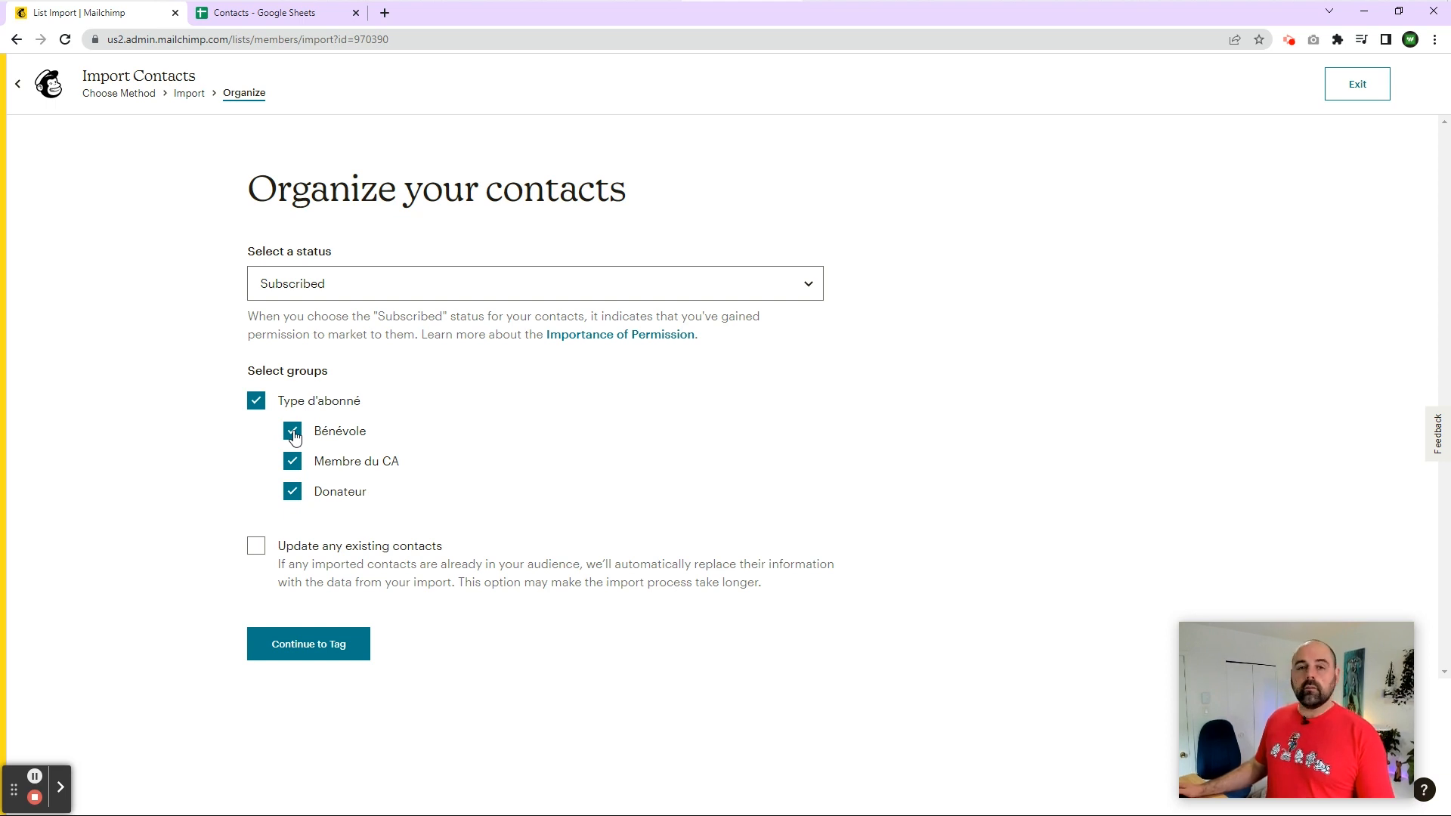
click(292, 432)
click(293, 492)
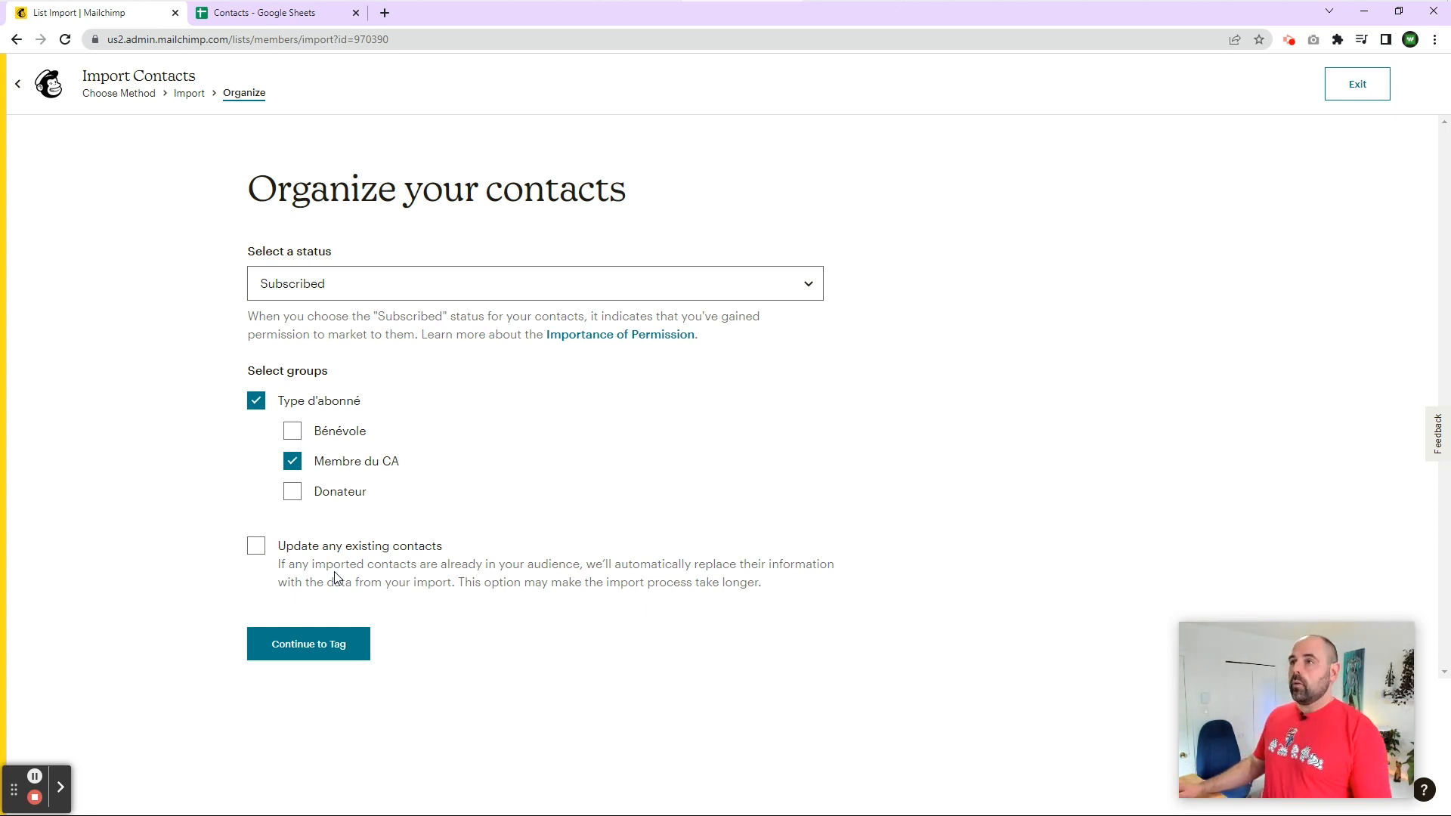
Step: Switch to the Contacts spreadsheet in Google Sheets to review the contact rows being imported
key(ctrl+Tab)
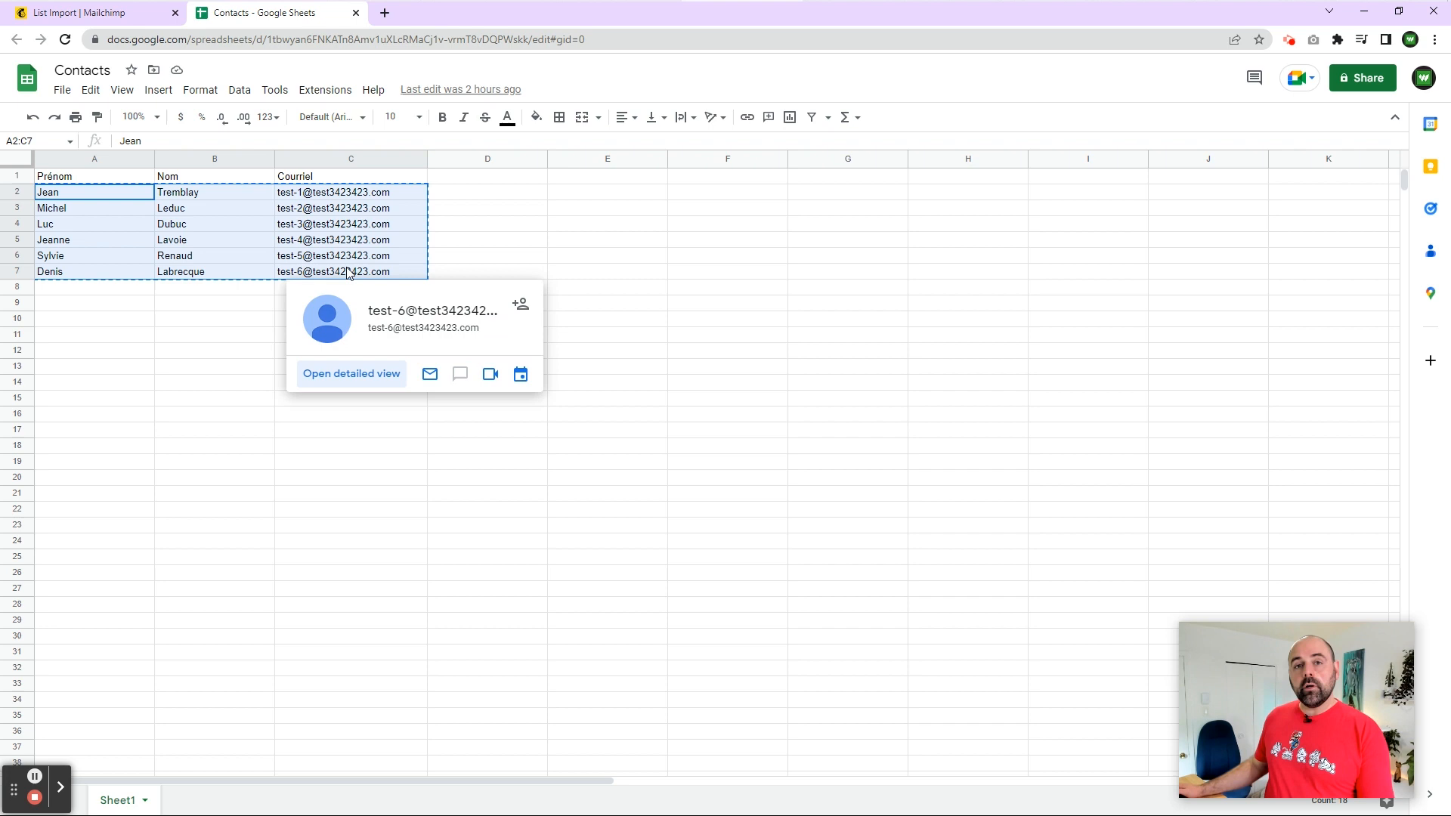
Step: Switch back to the Mailchimp import, enable updating any existing contacts and continue to the Tag stage
mouse_move(335, 274)
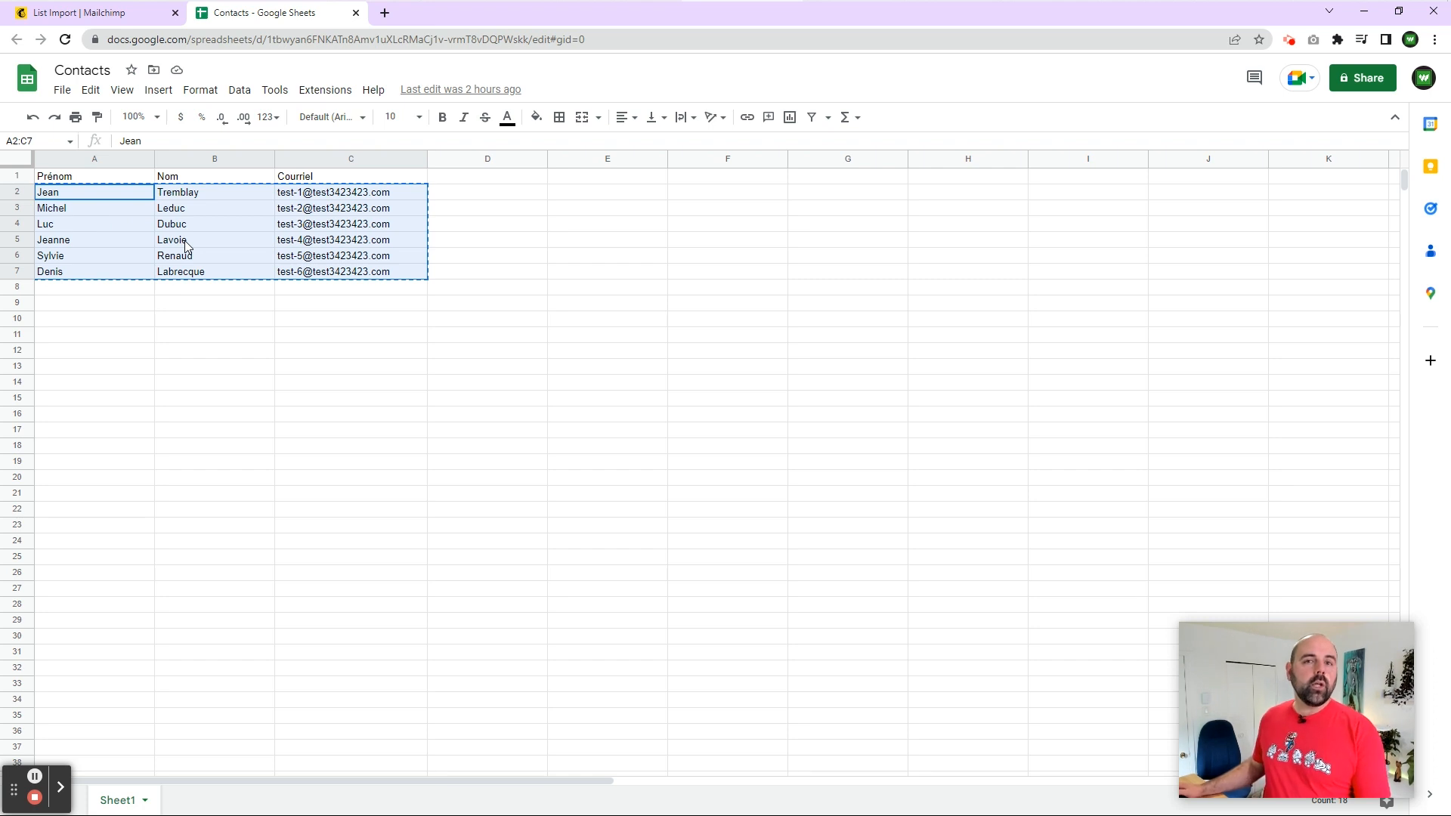
click(100, 18)
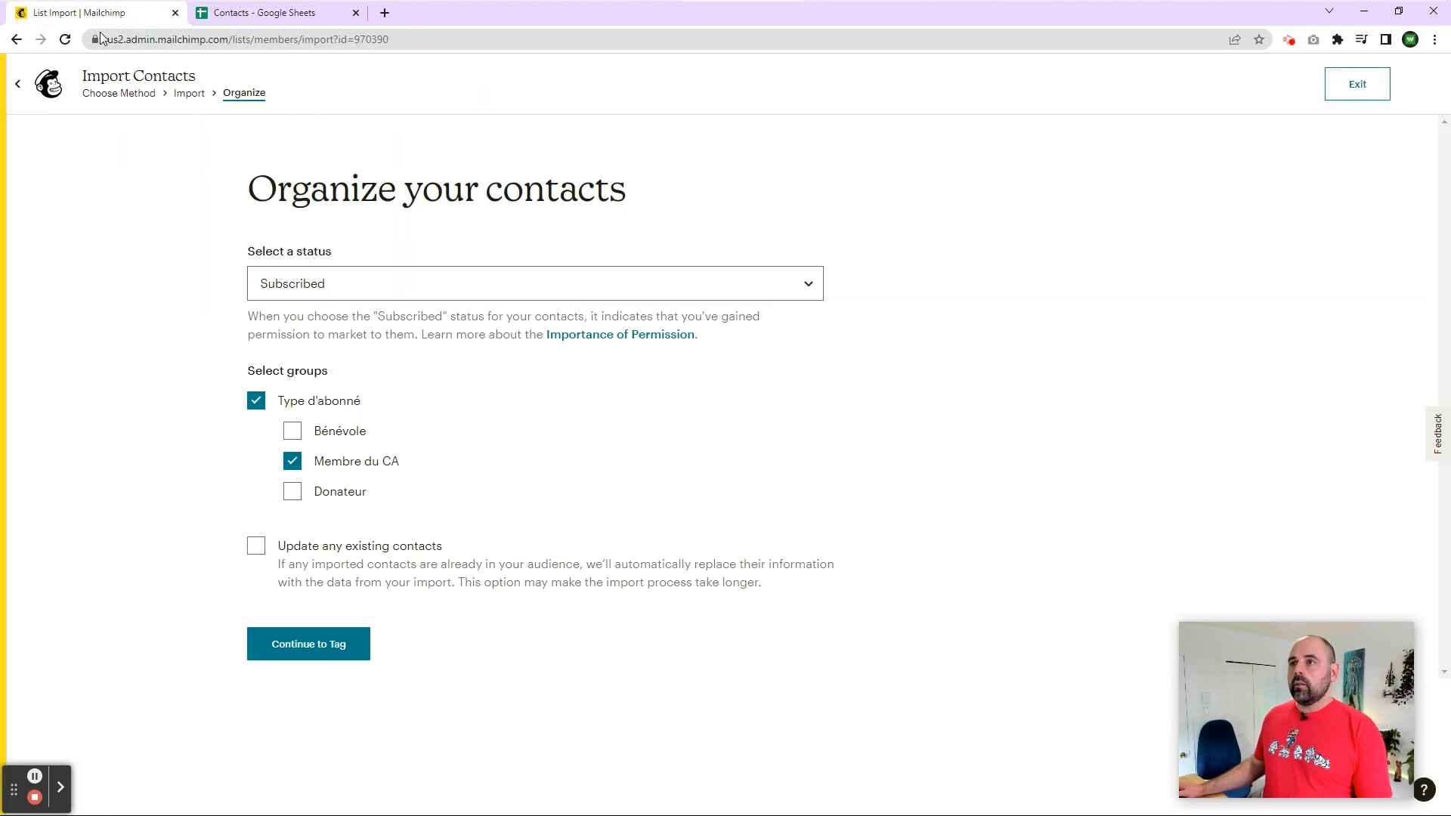
click(255, 550)
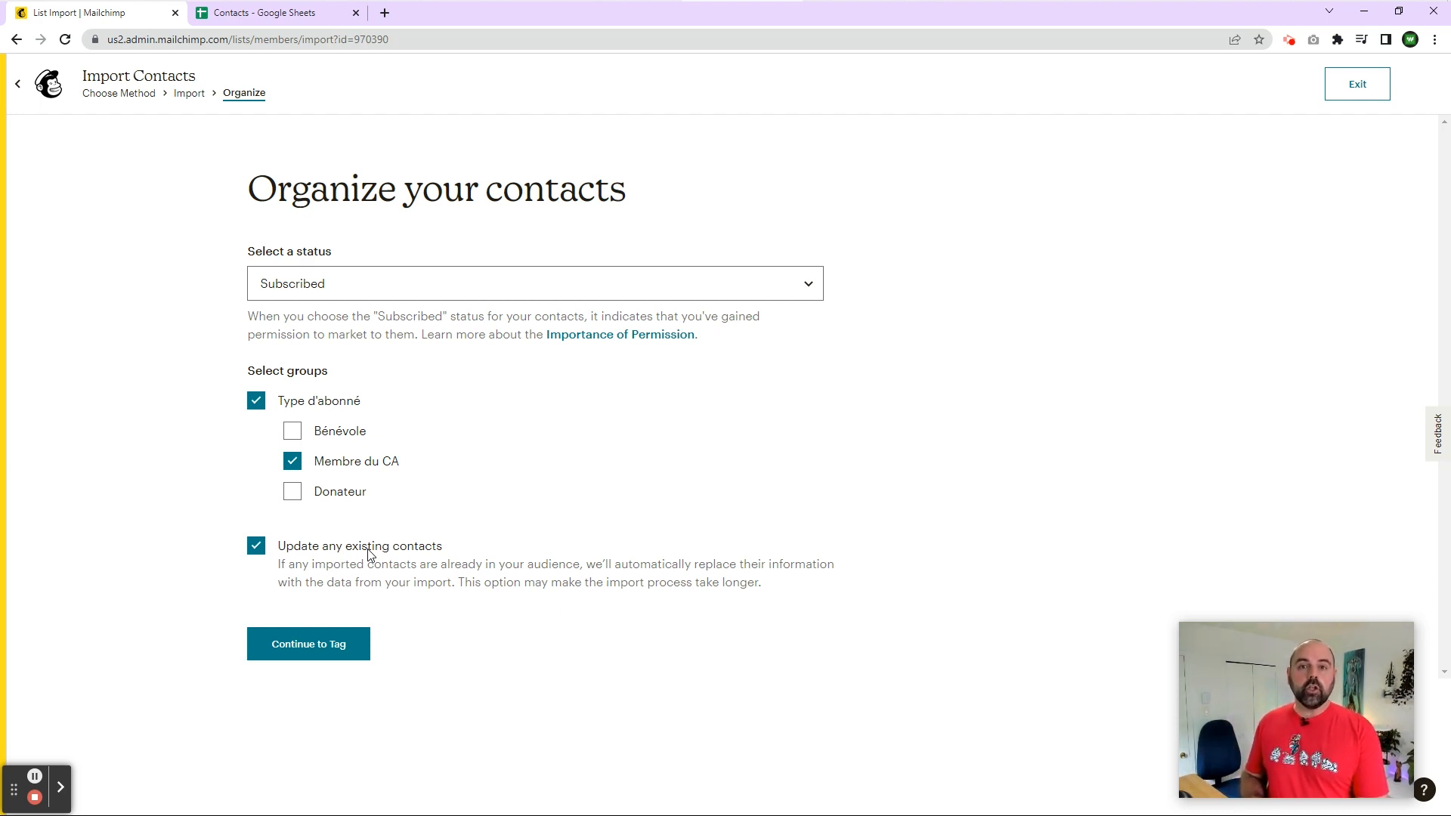
click(326, 644)
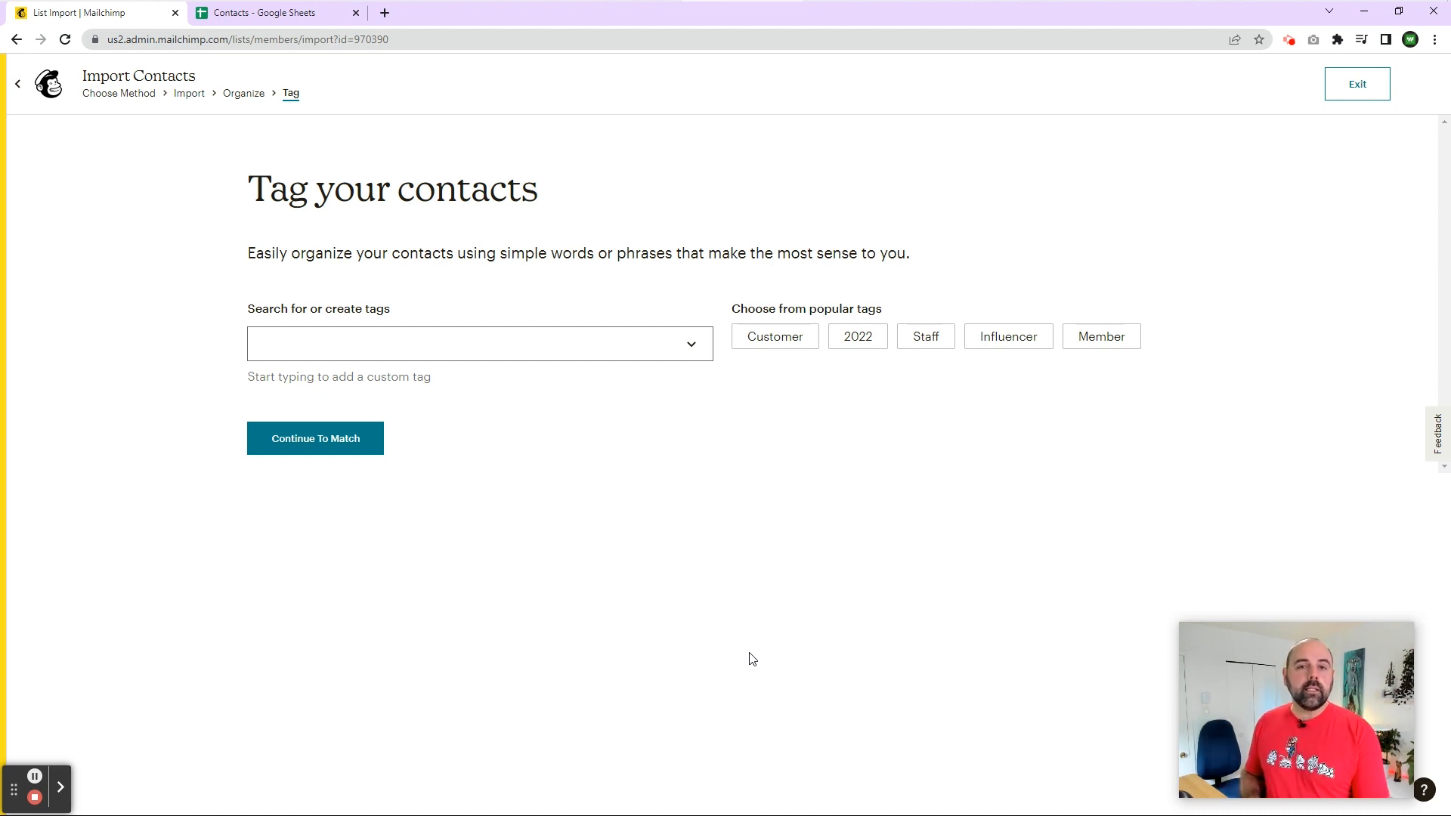
Step: Tag the imported contacts with AGA and Membre du CA, and continue to the Match stage
click(605, 344)
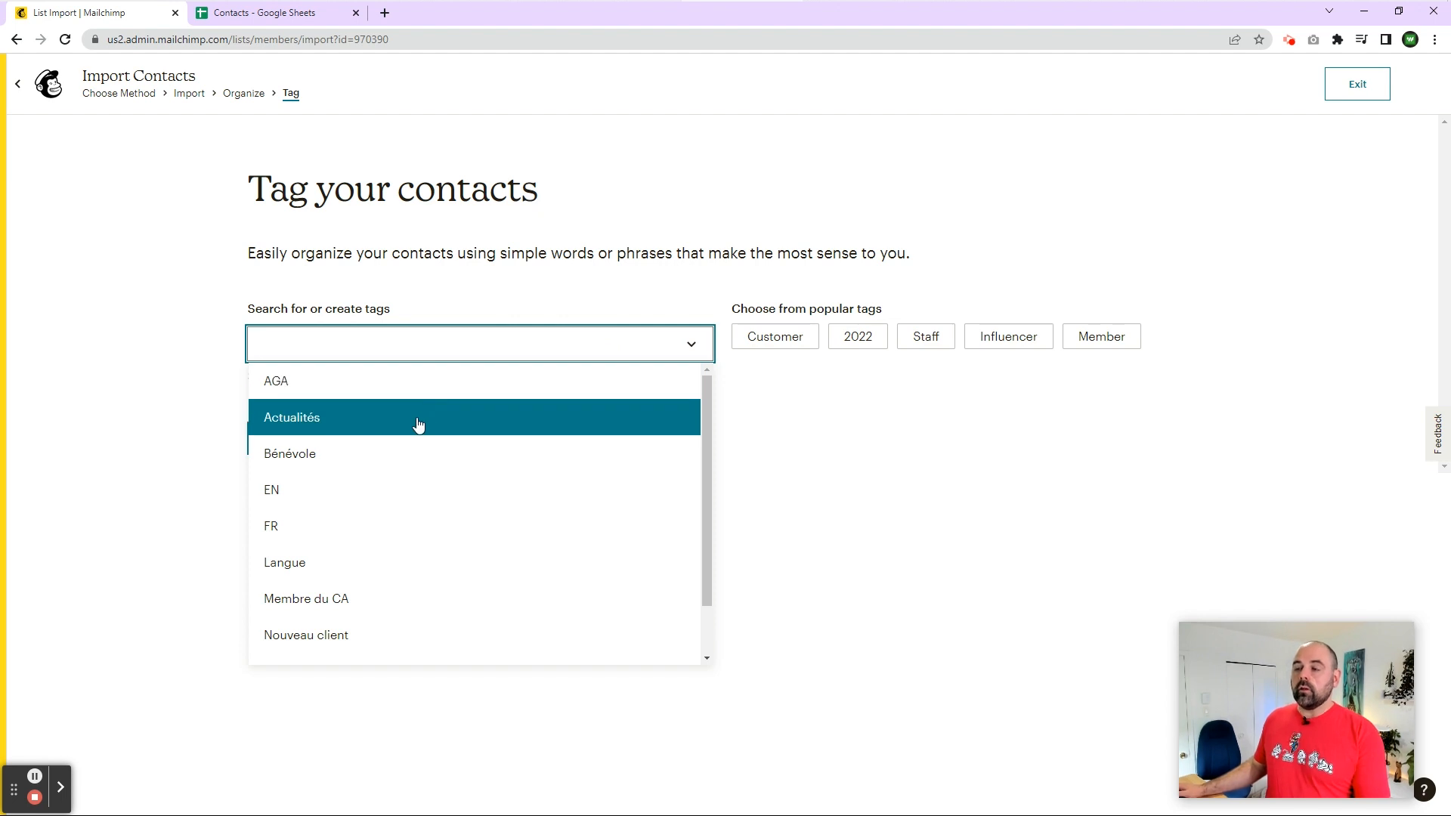
click(337, 382)
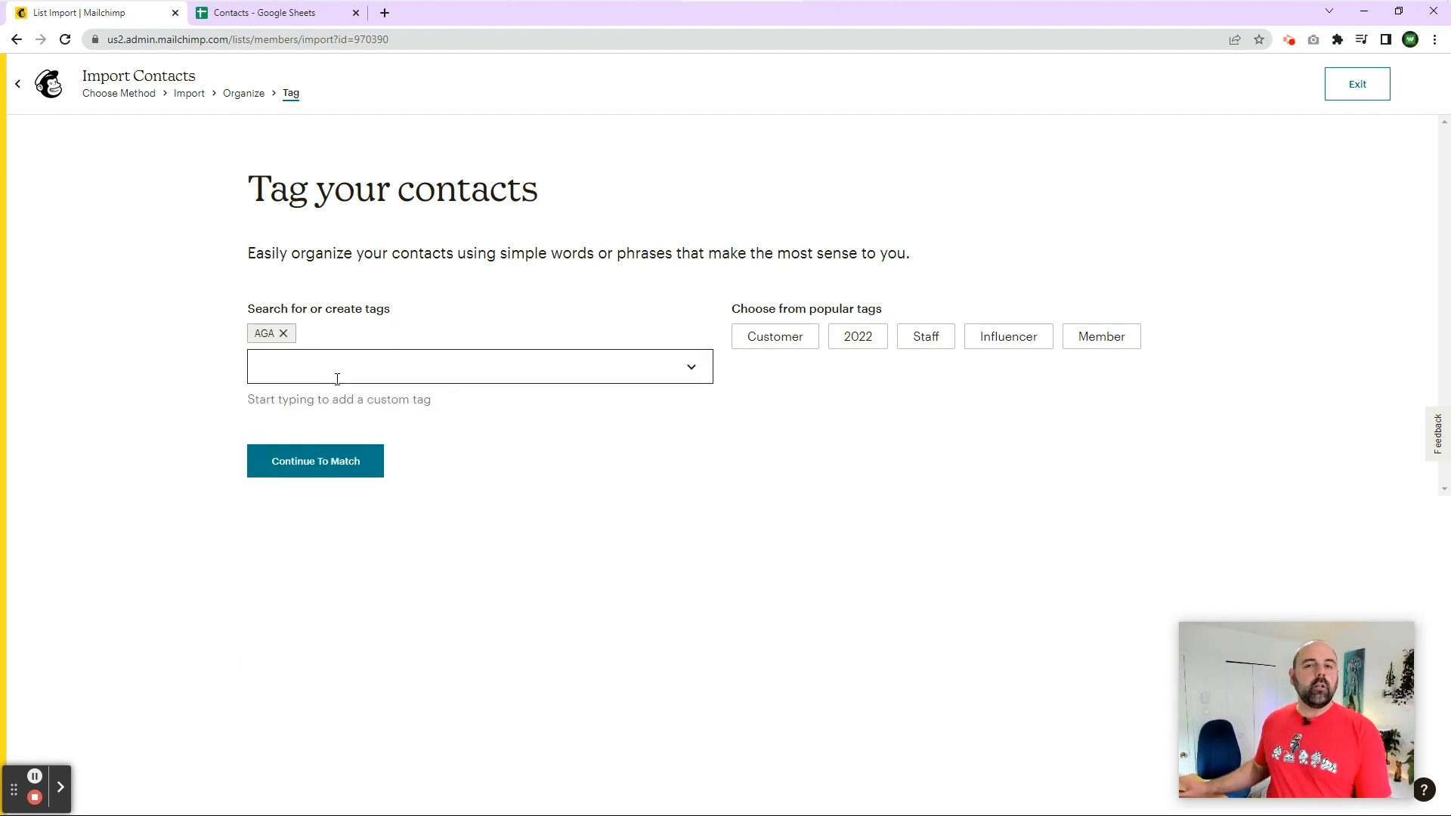
click(337, 378)
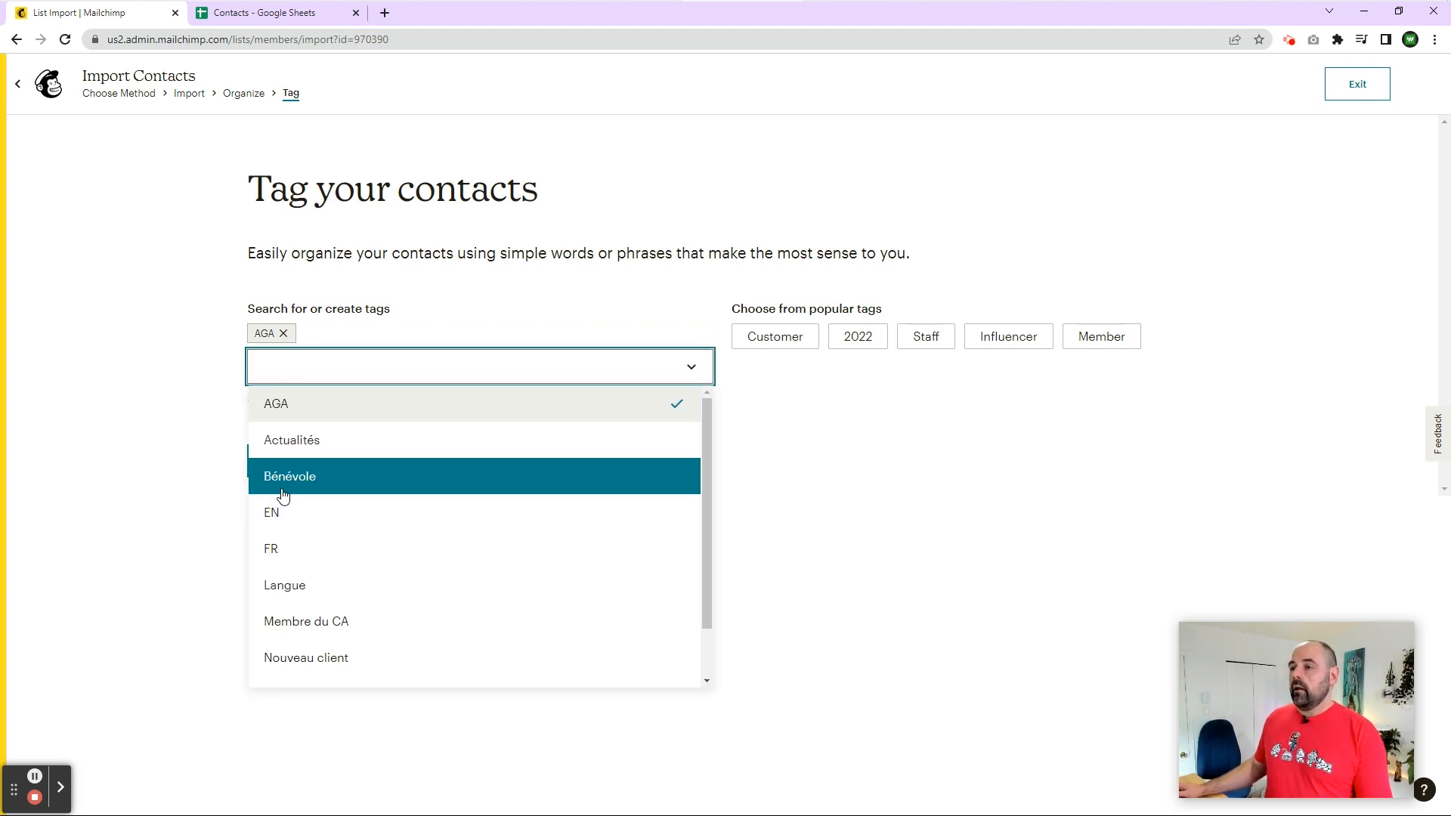
click(344, 621)
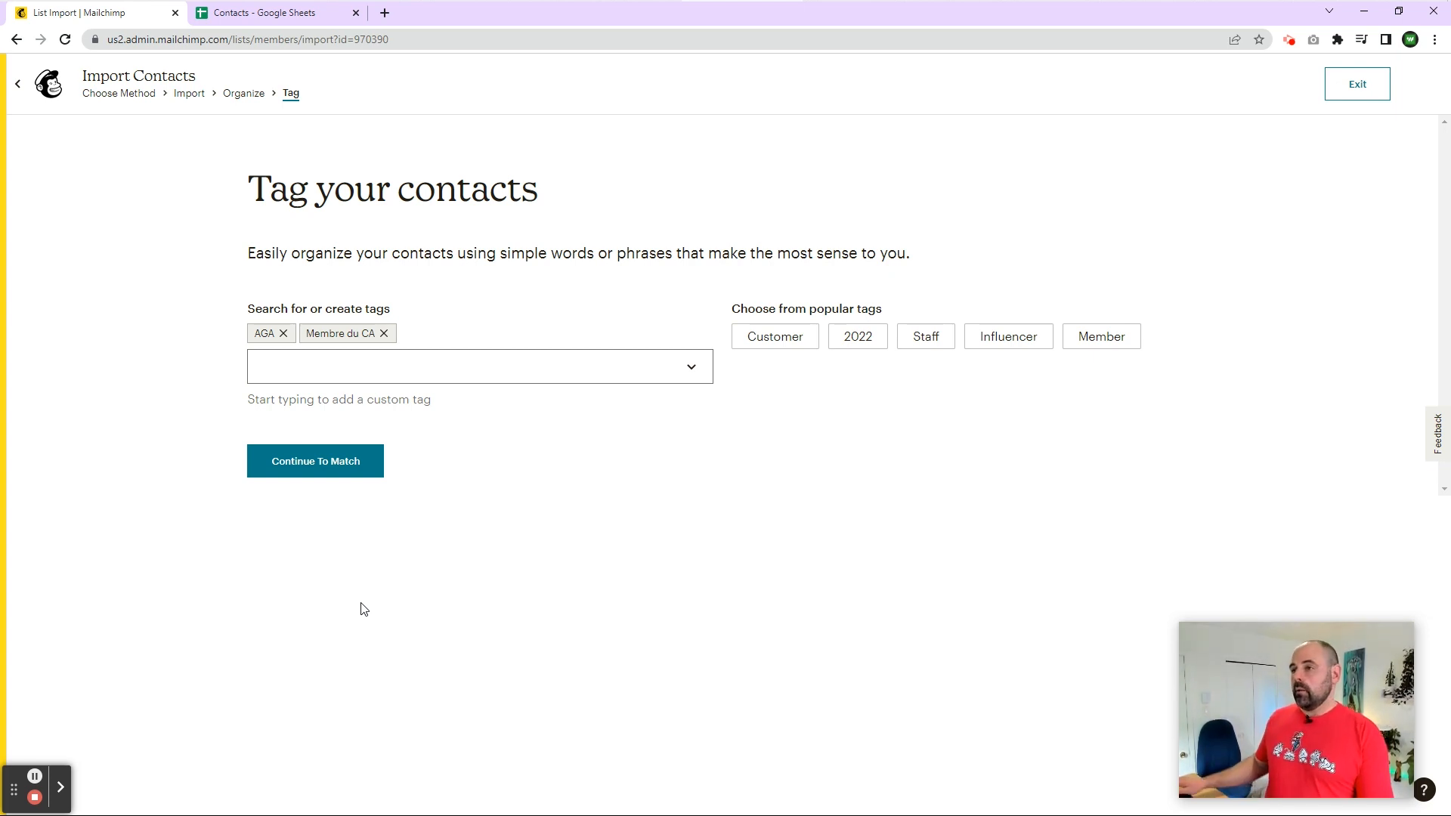
click(492, 366)
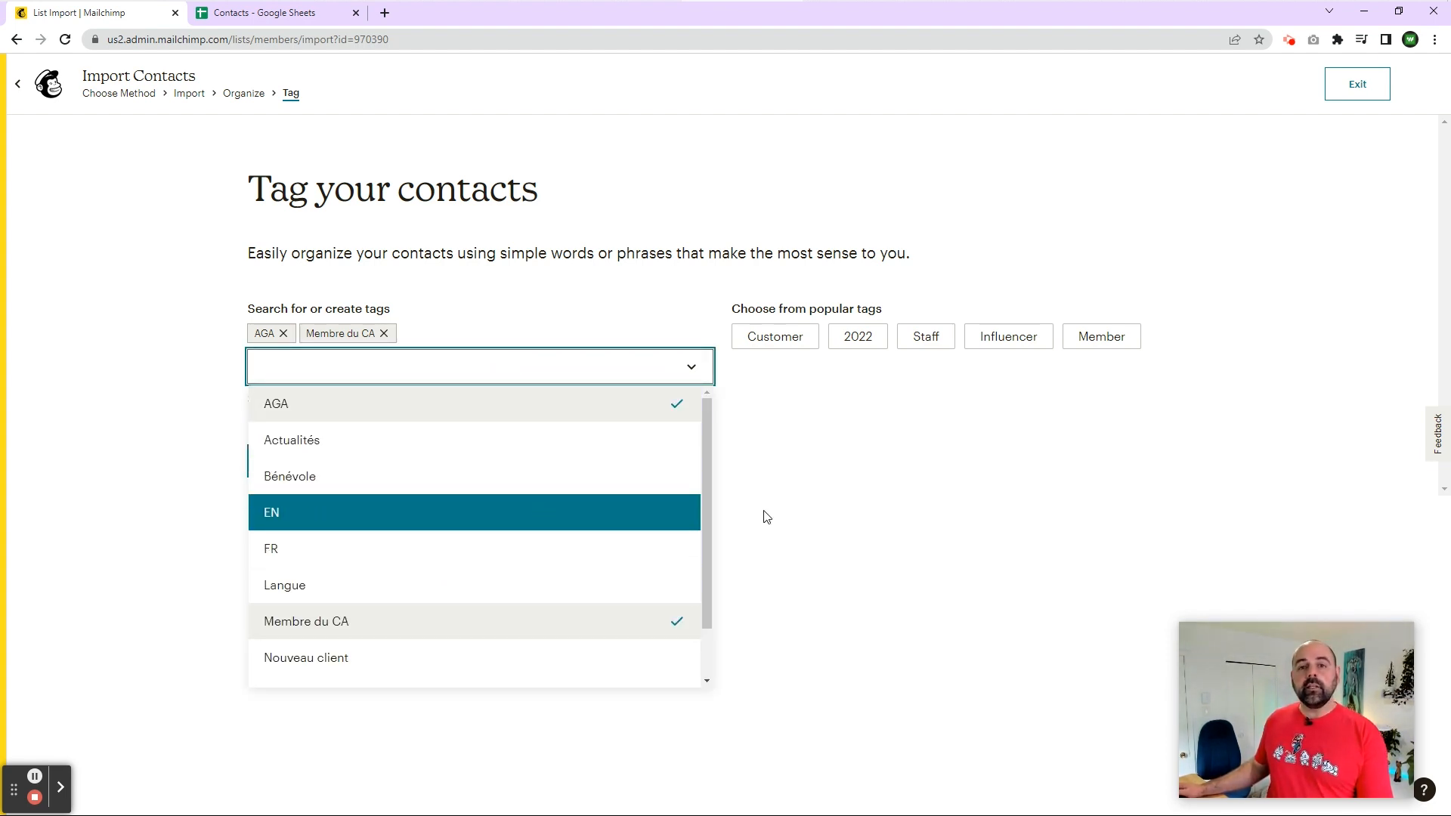
click(899, 519)
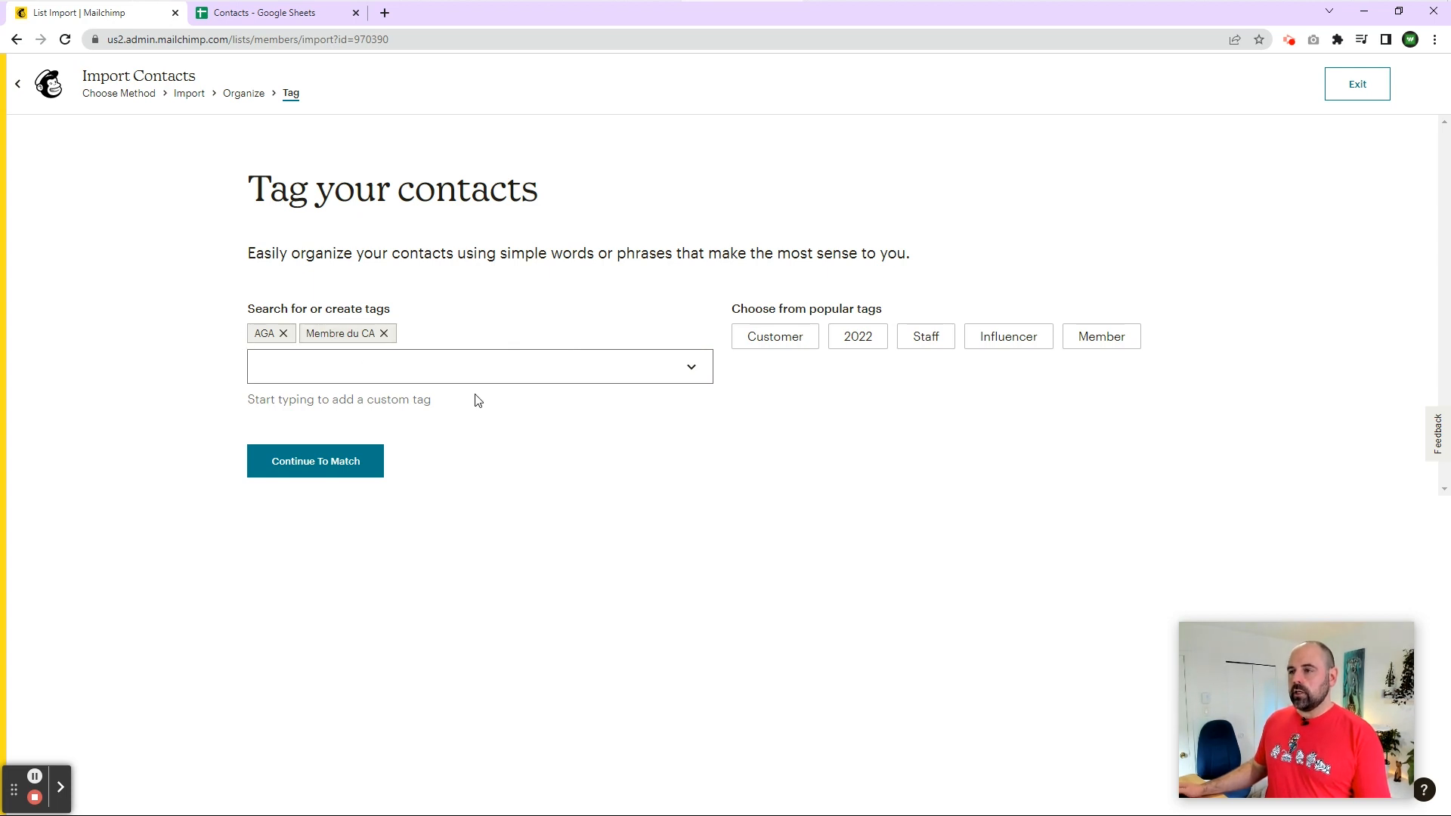
click(319, 462)
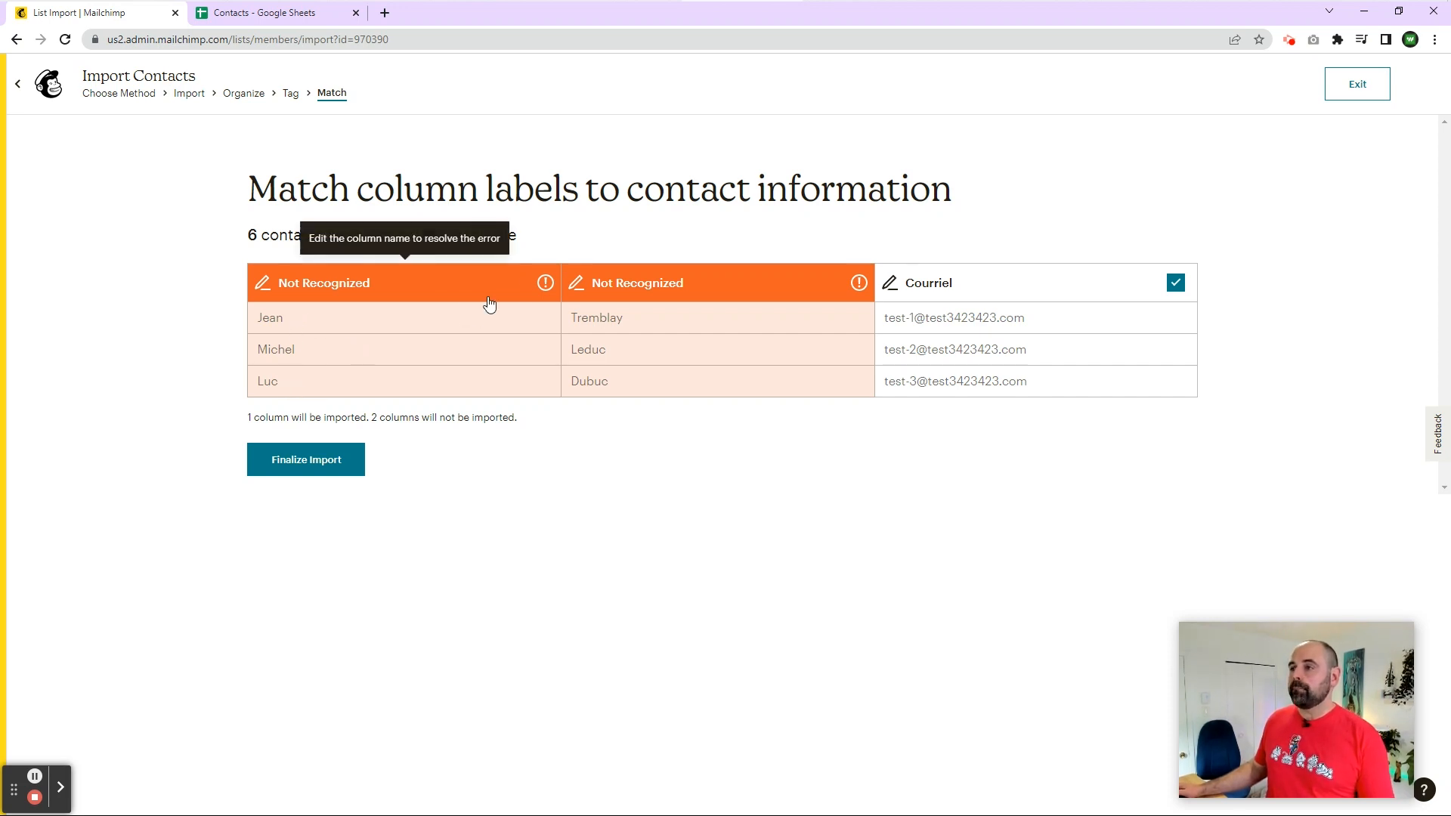
Step: Match the two unrecognized columns to Prénom (FNAME) and Nom (LNAME) in that order, and finalize the import setup
click(551, 284)
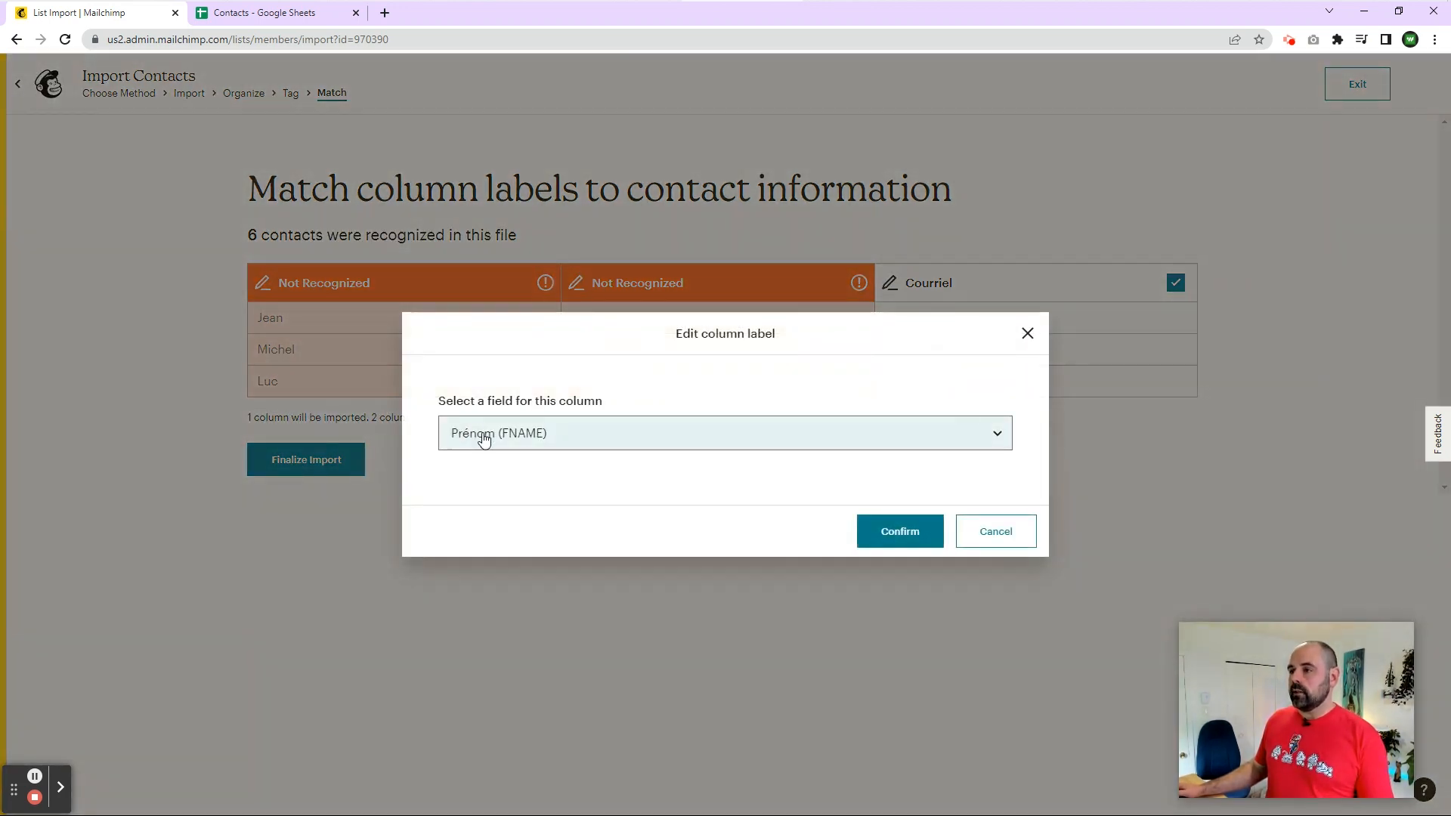
click(893, 541)
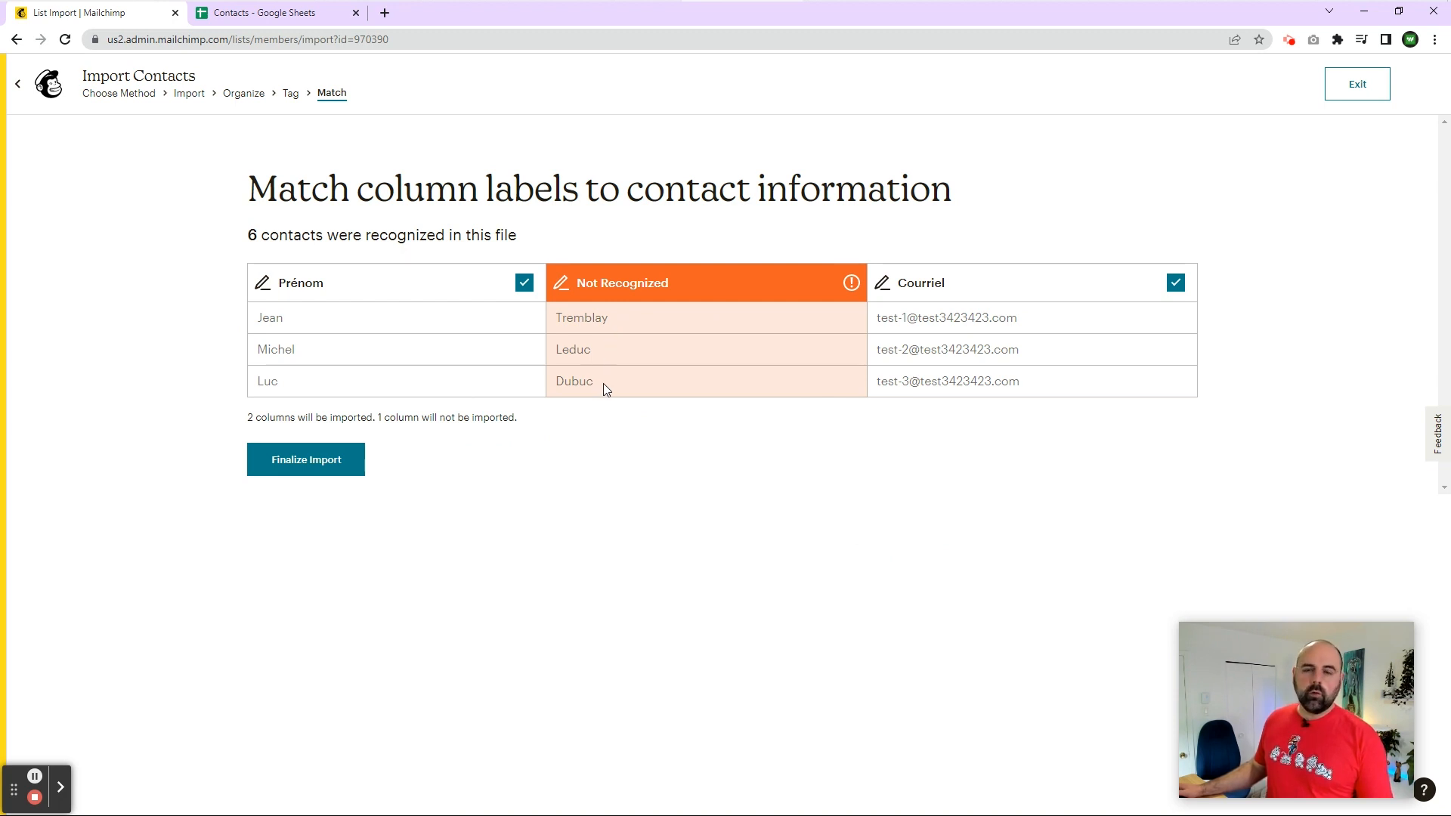
click(854, 283)
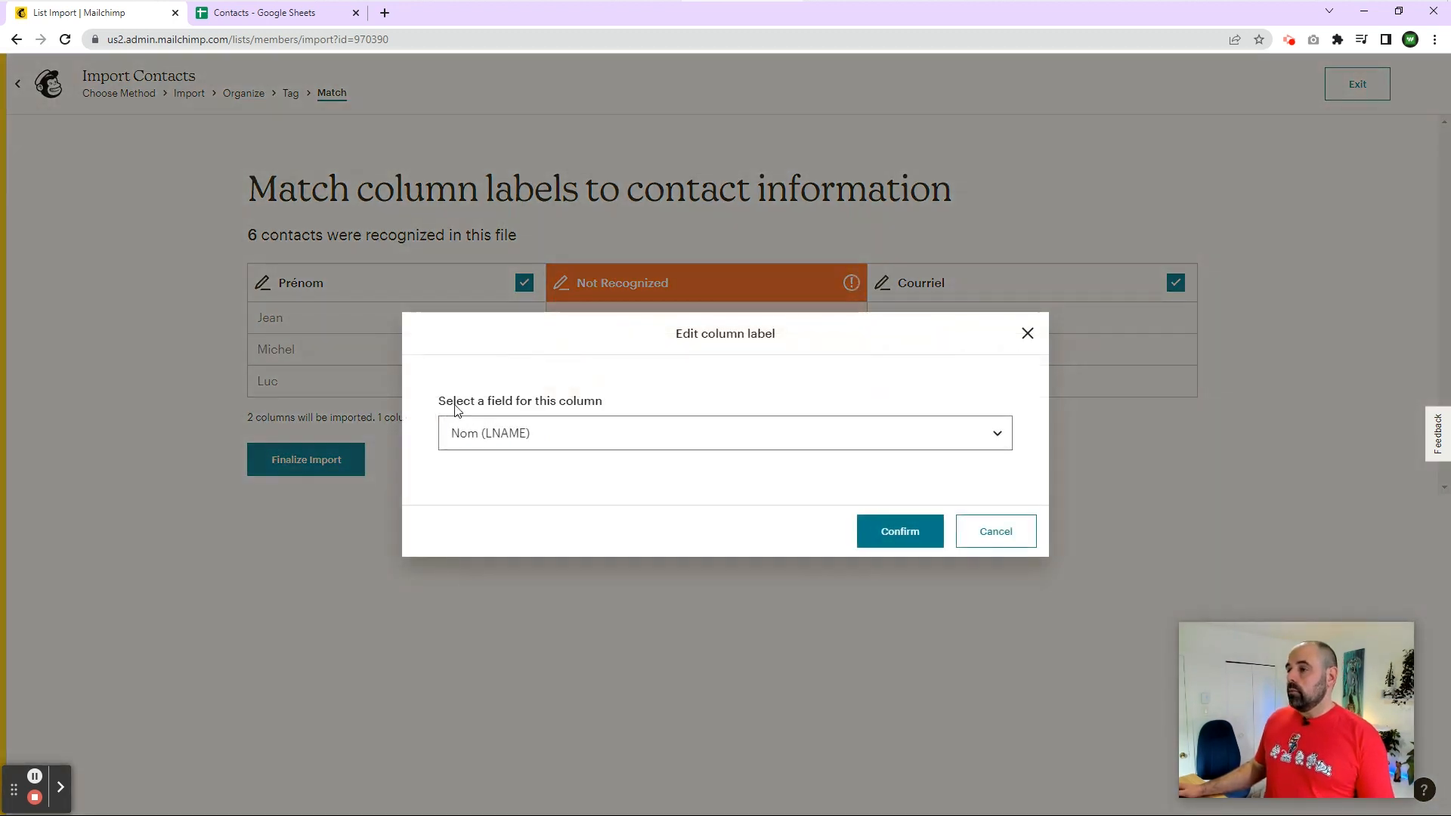
click(547, 430)
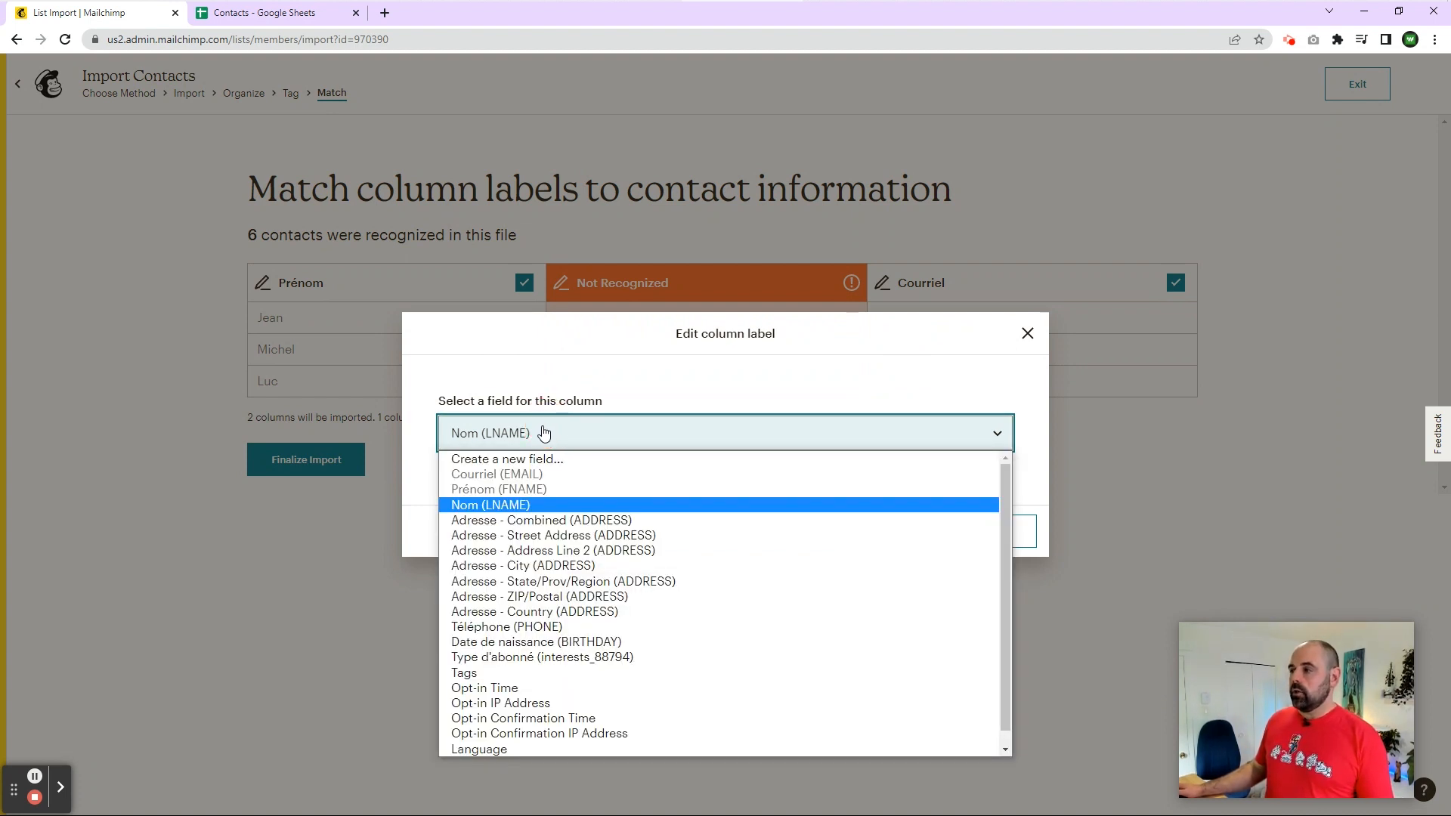
click(503, 508)
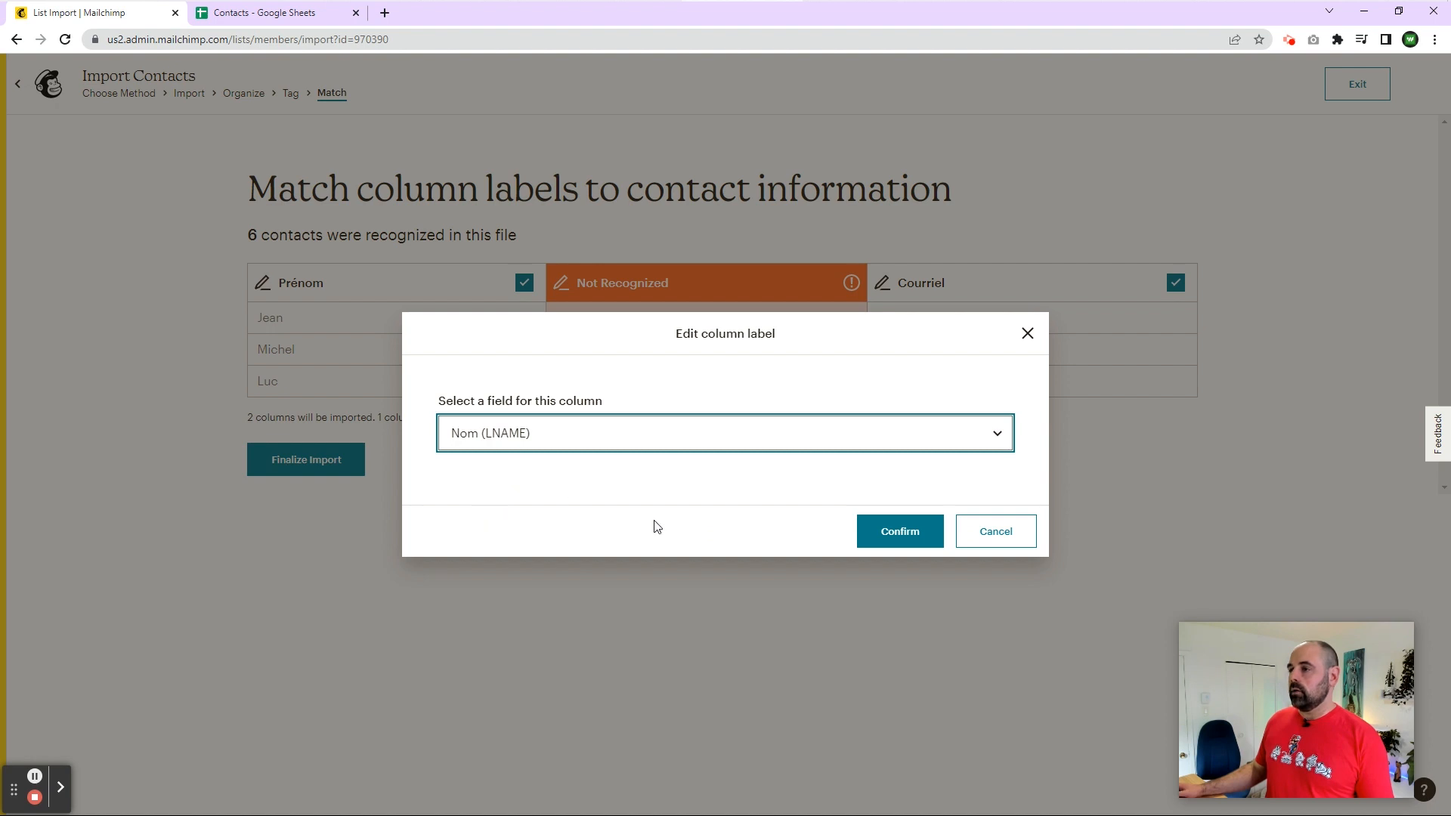
click(904, 540)
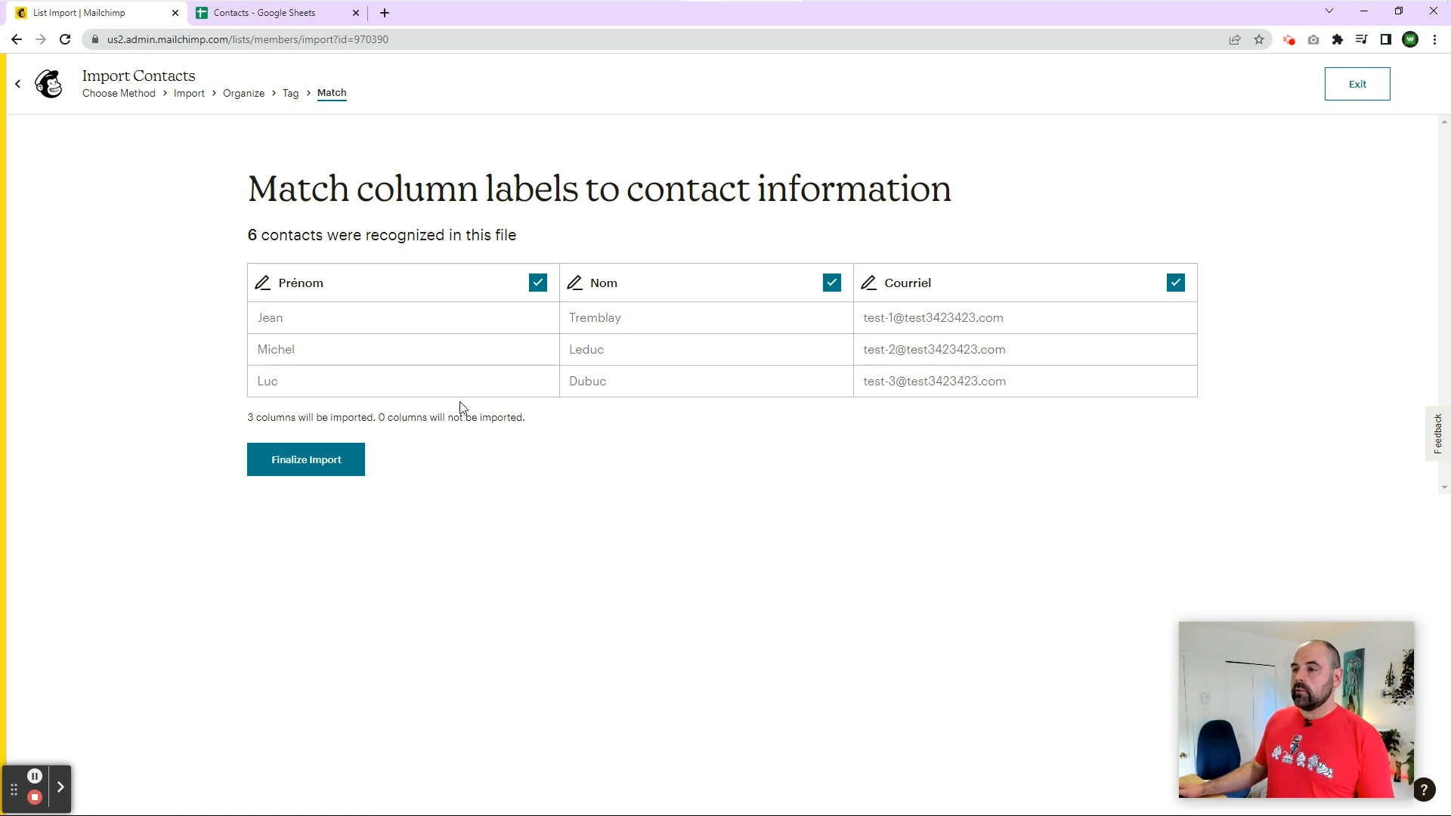
click(293, 470)
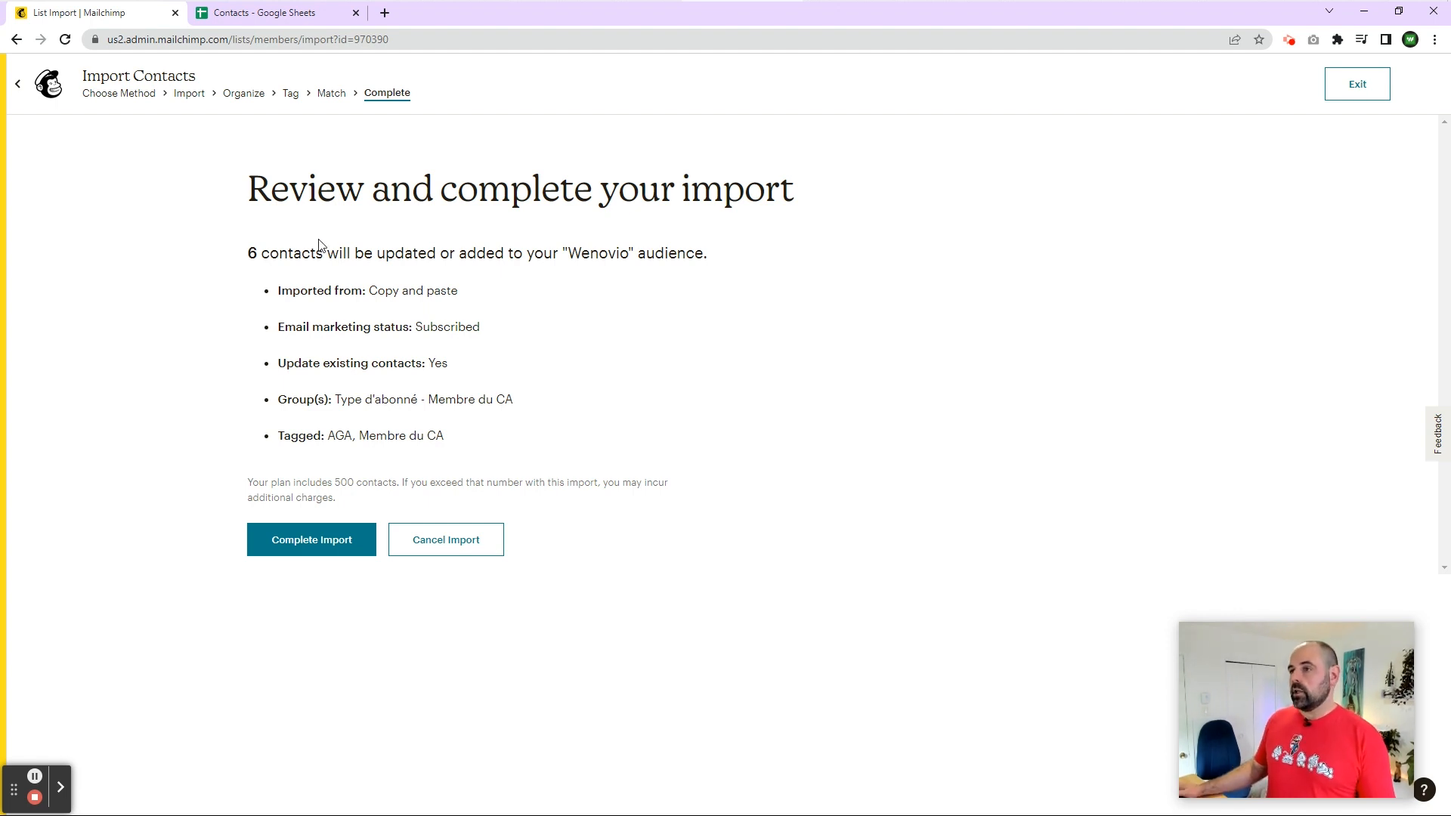
Step: Review the import summary's status, update setting, group and tags, and complete the import
mouse_move(243, 252)
mouse_down()
mouse_move(350, 253)
mouse_move(465, 294)
mouse_move(469, 319)
mouse_up()
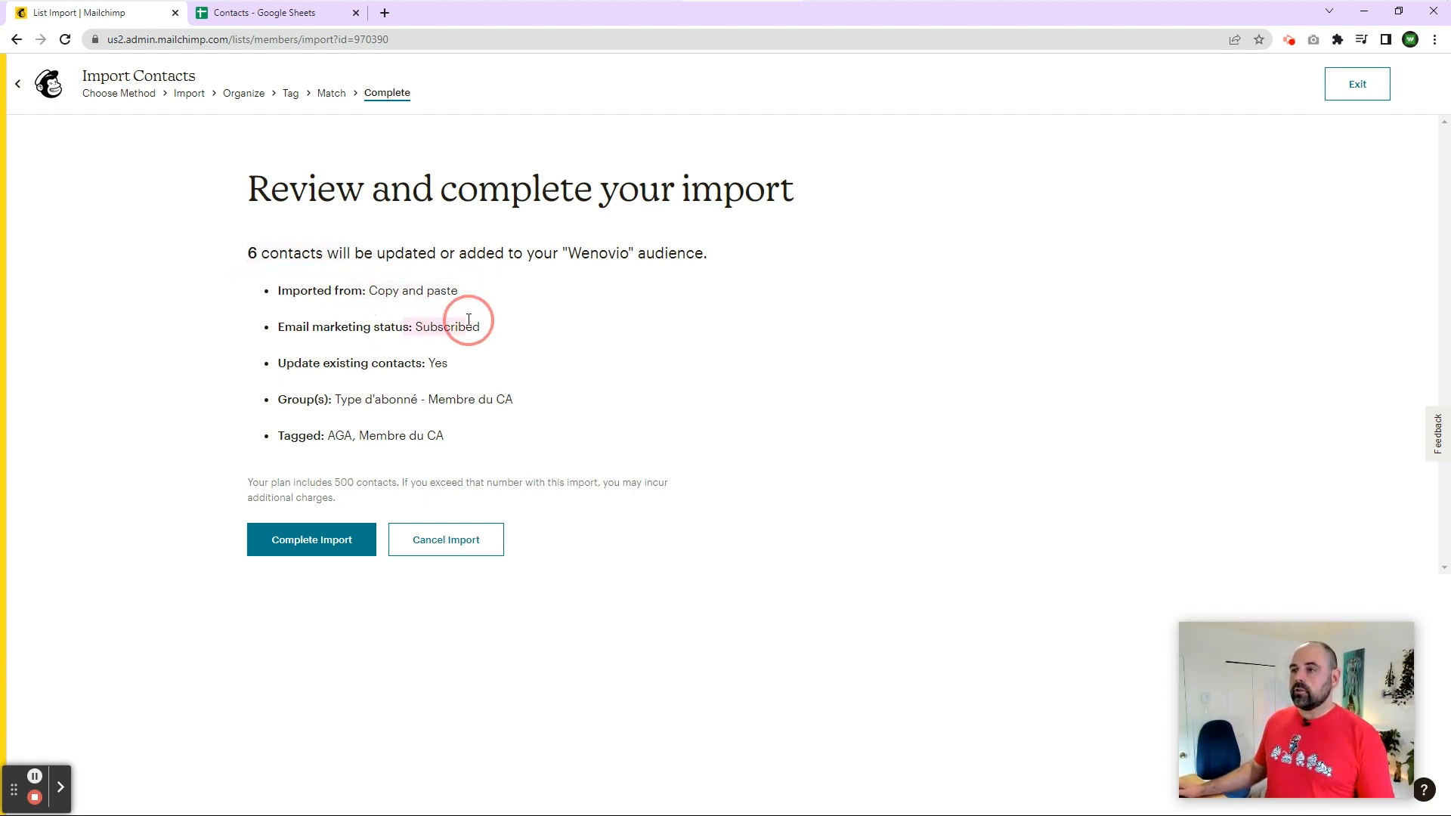
drag(415, 362, 447, 366)
click(436, 420)
drag(339, 398, 511, 402)
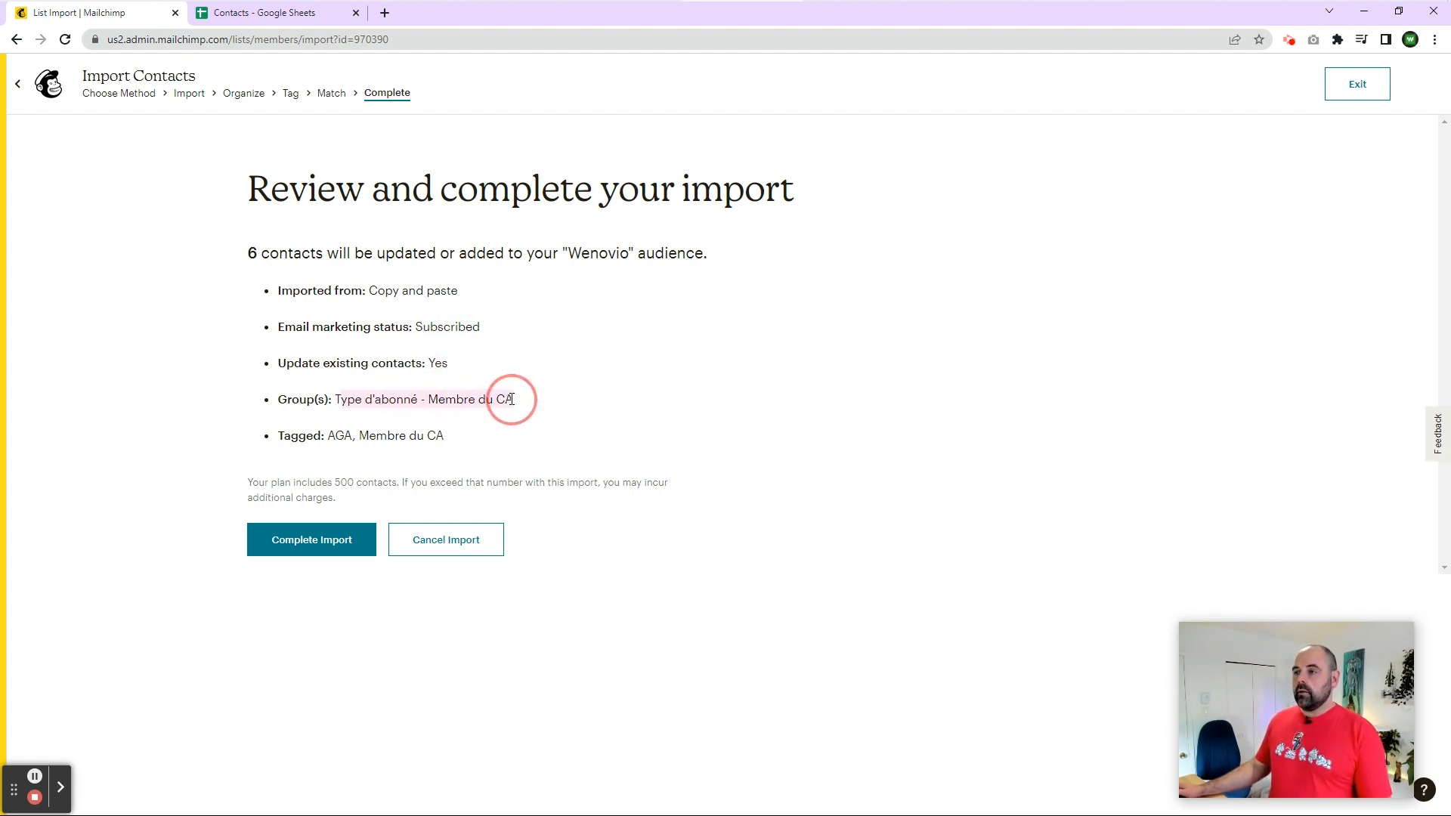
click(342, 436)
drag(341, 437, 509, 441)
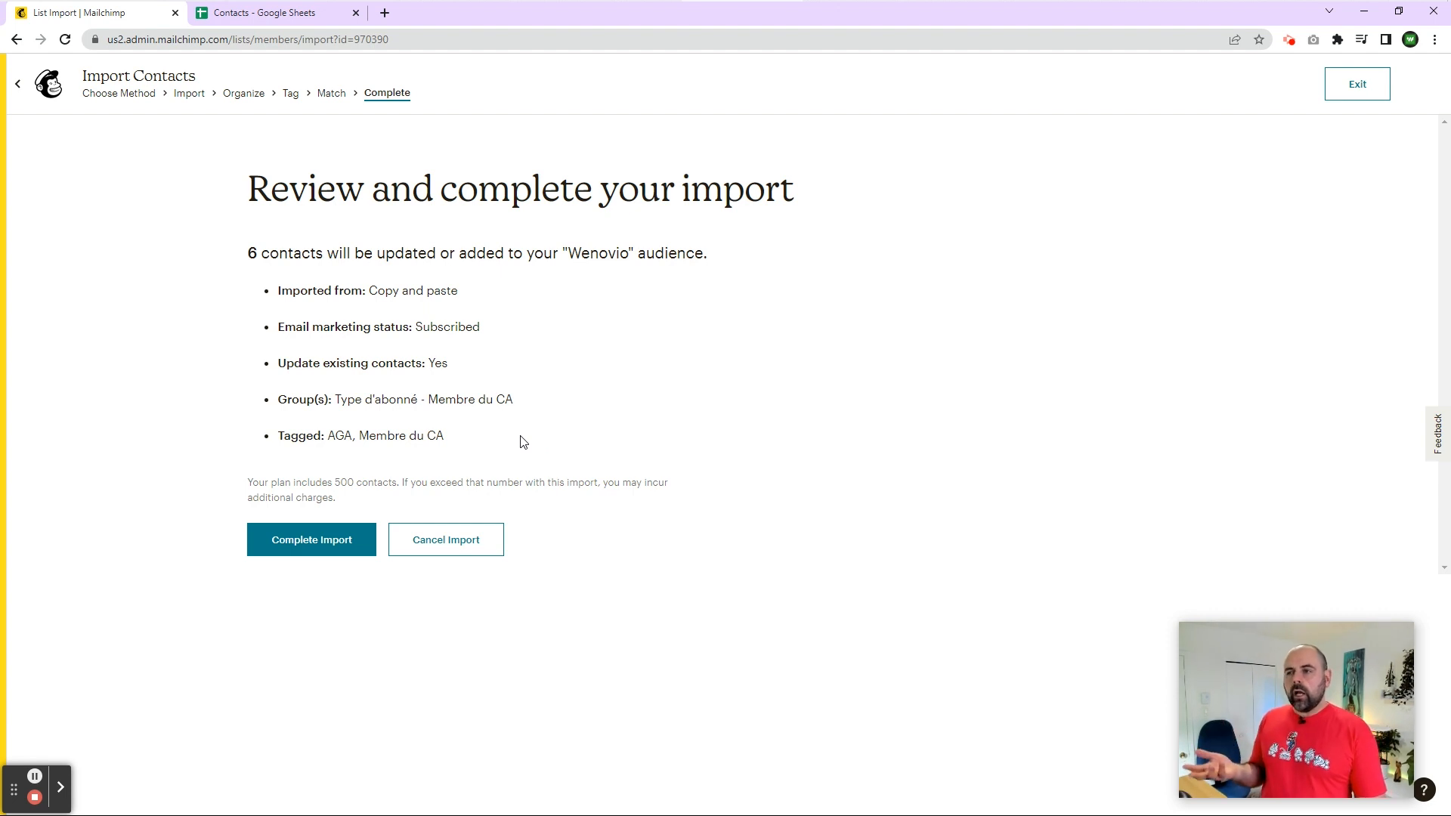
click(295, 538)
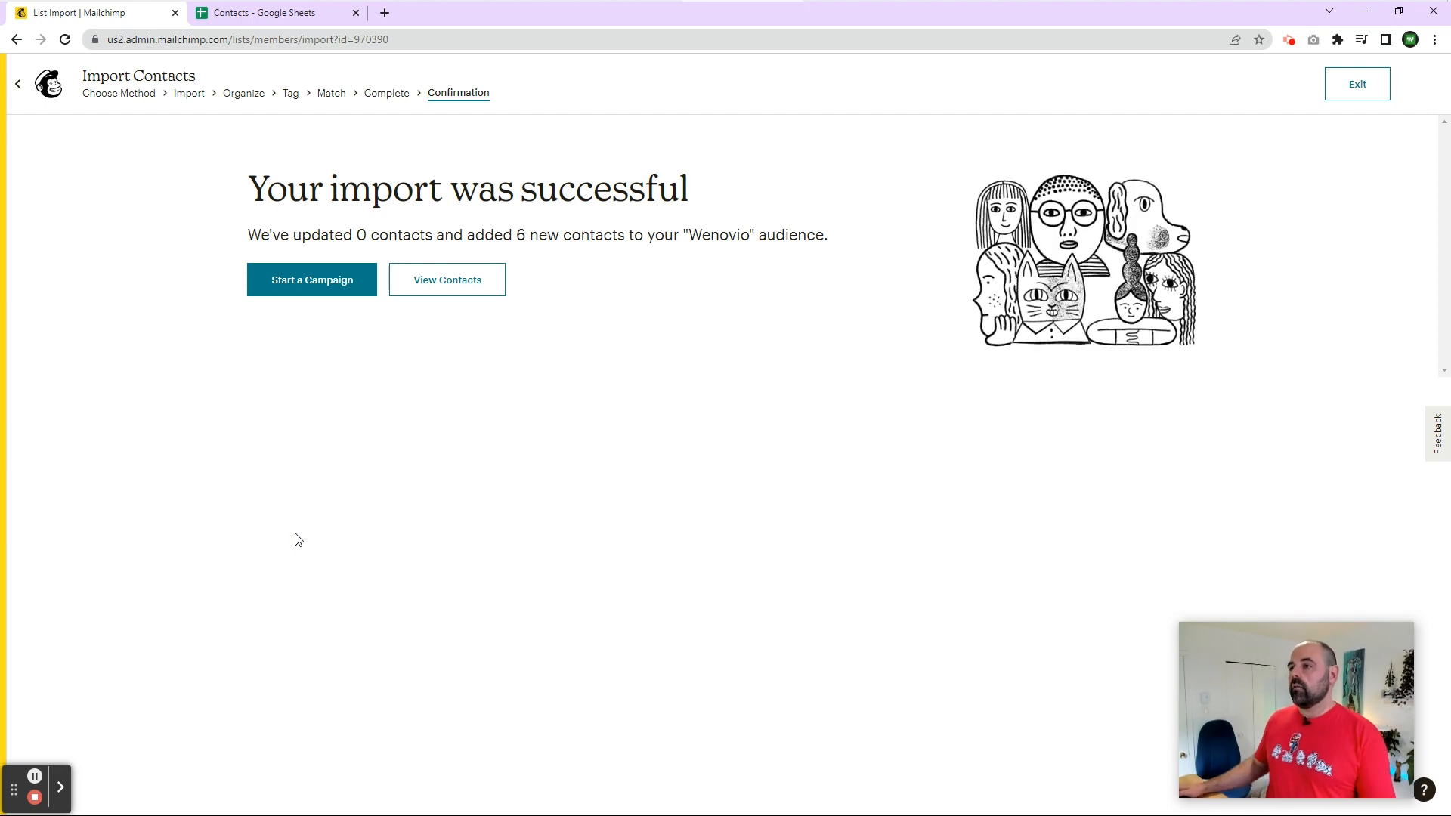
Step: Read the import confirmation to check how many contacts were updated and added to the Wenovio audience
drag(287, 186, 674, 180)
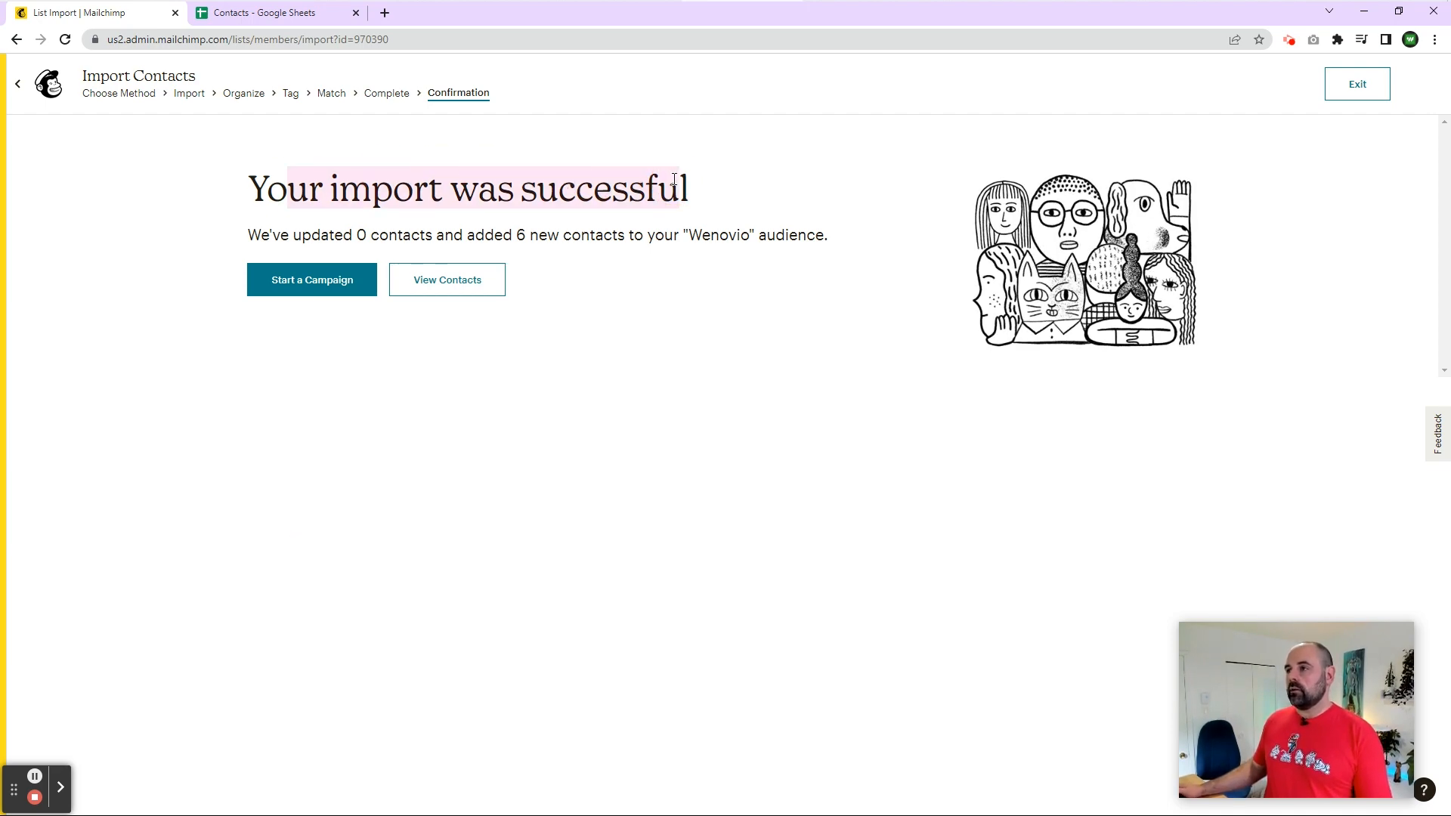
drag(437, 235, 451, 189)
click(279, 235)
drag(279, 234, 451, 227)
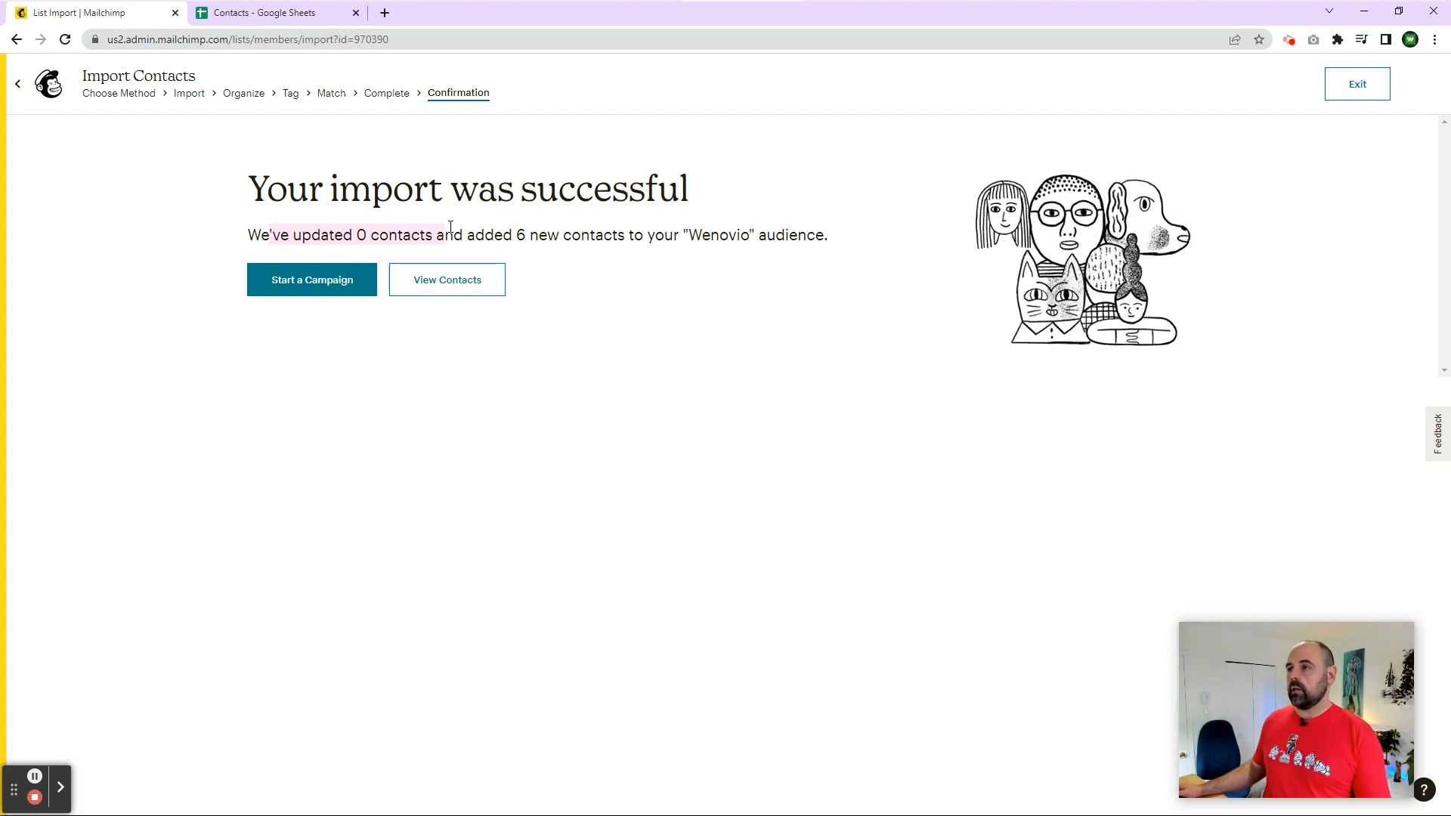
drag(470, 234, 612, 234)
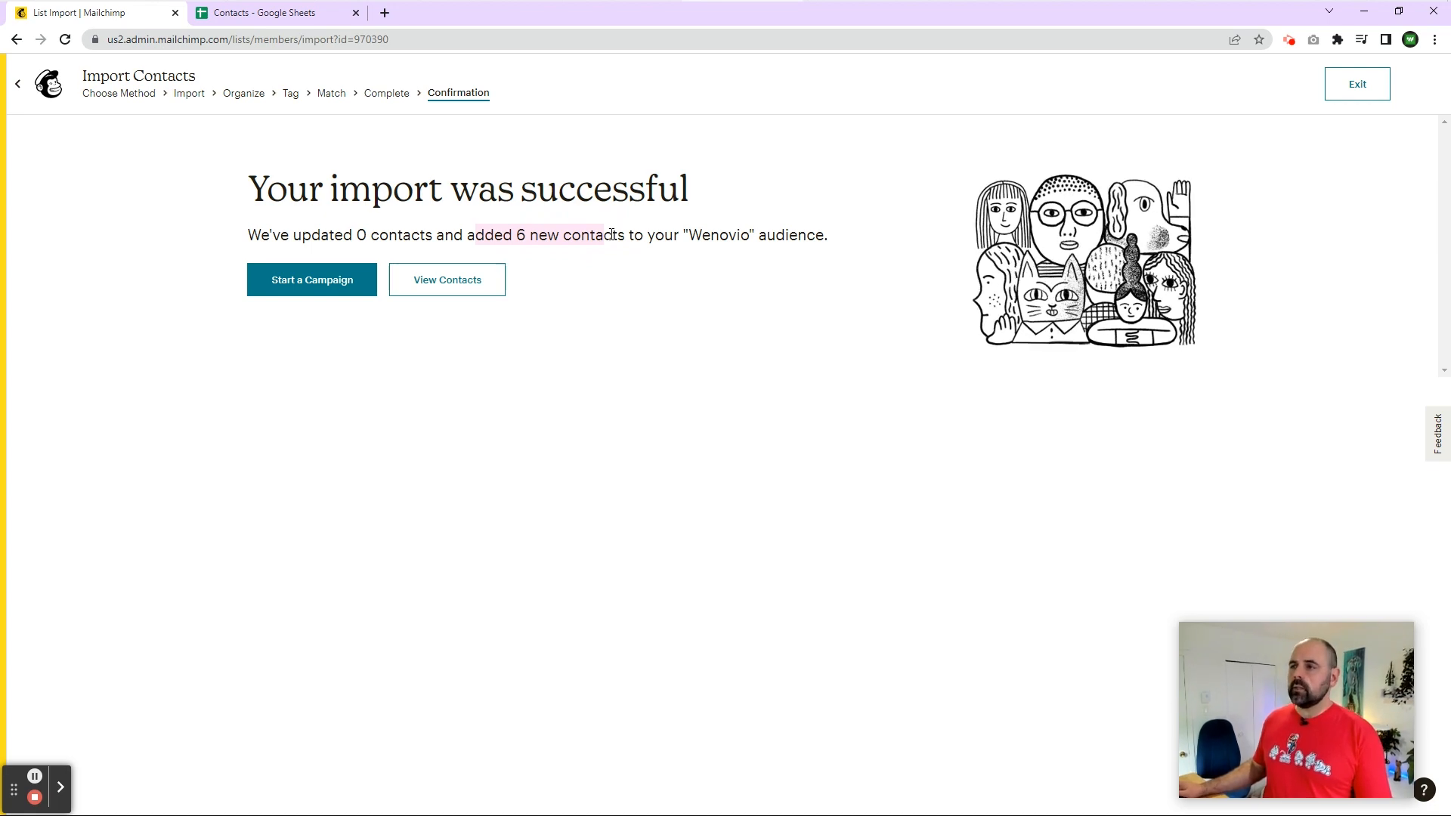